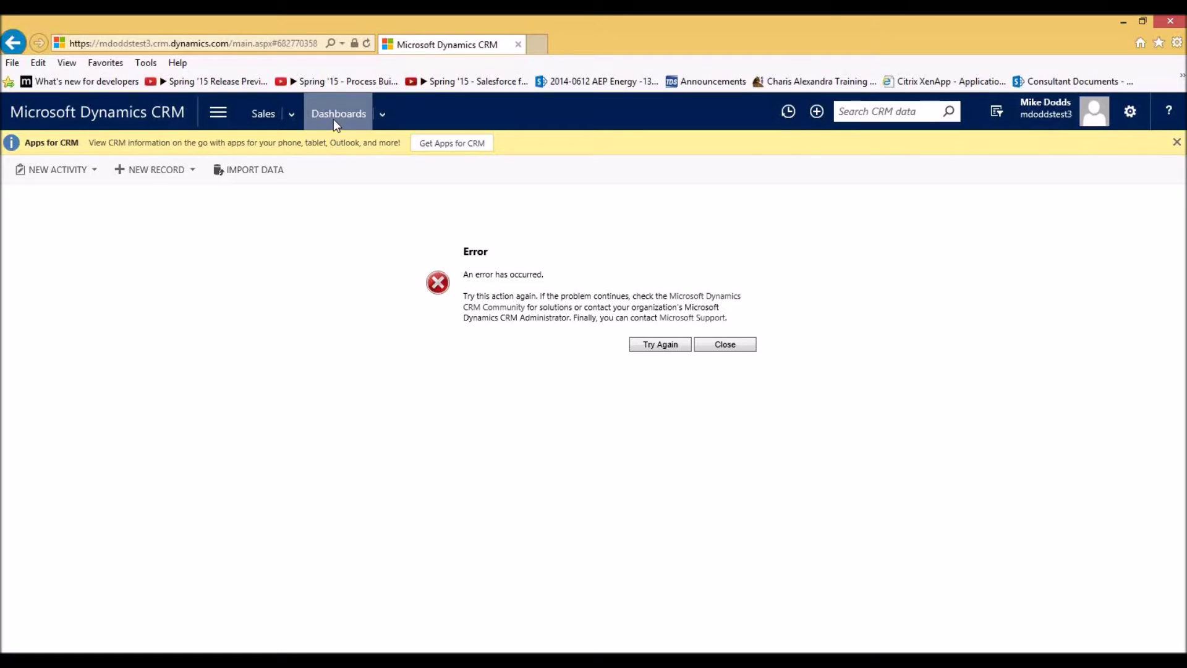
Try to reload the Dashboards page and the CRM home page.
{"action": "left_click", "coordinate": [337, 121]}
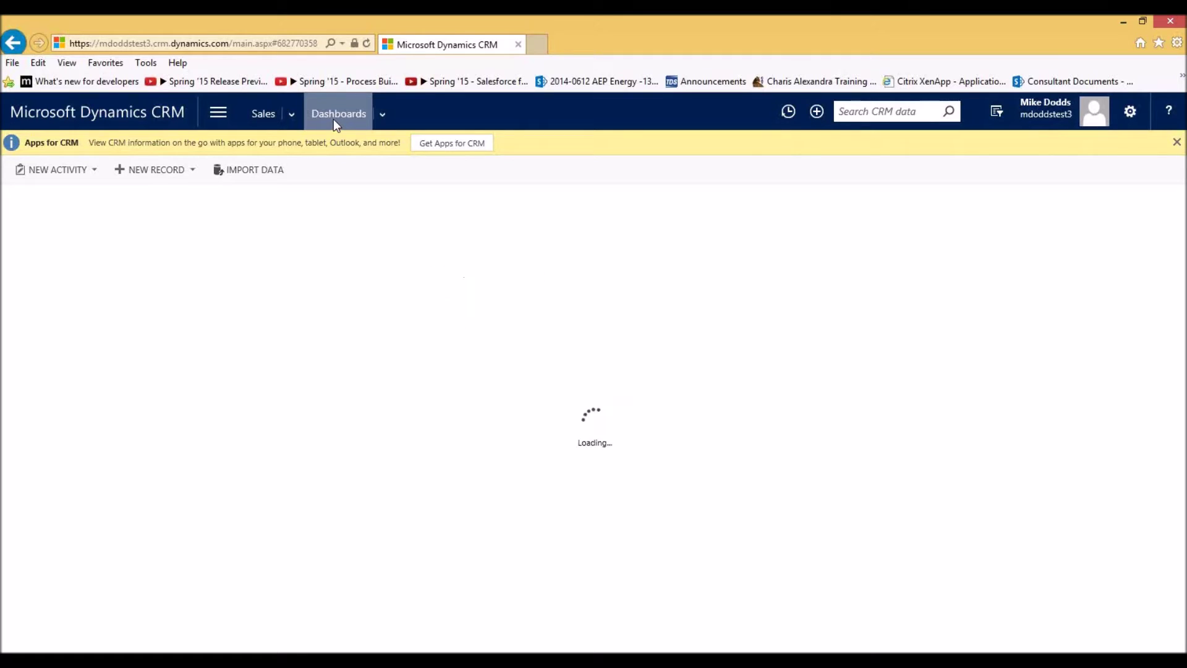
{"action": "left_click", "coordinate": [221, 111]}
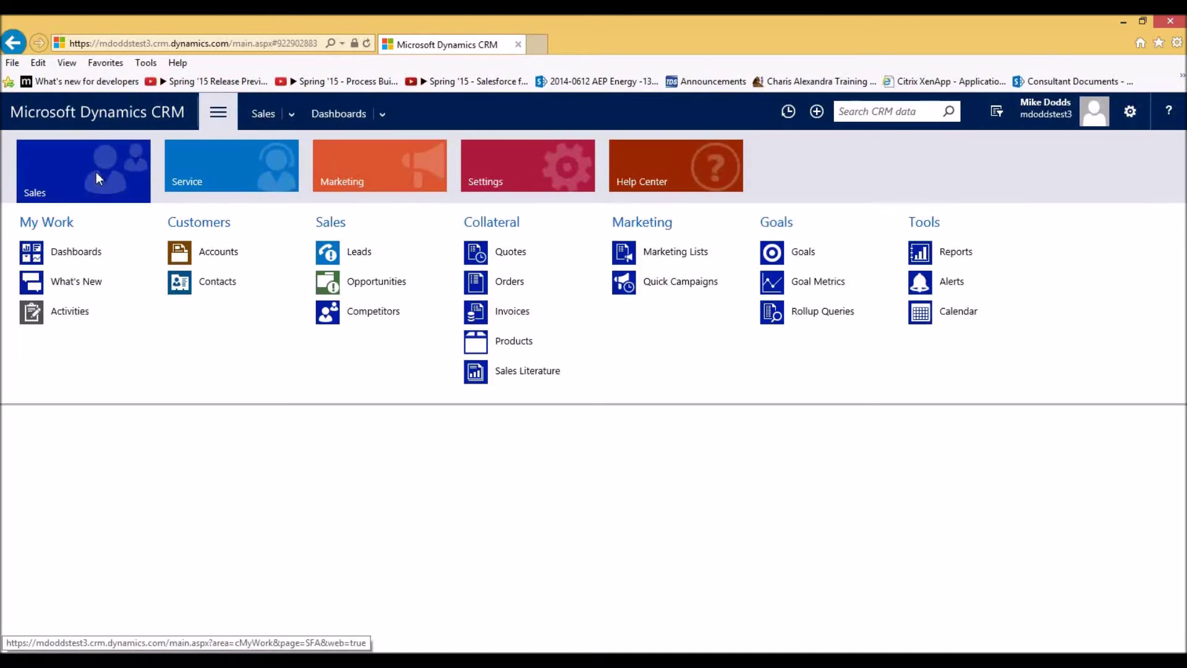
{"action": "left_click", "coordinate": [80, 117]}
{"action": "left_click", "coordinate": [81, 116]}
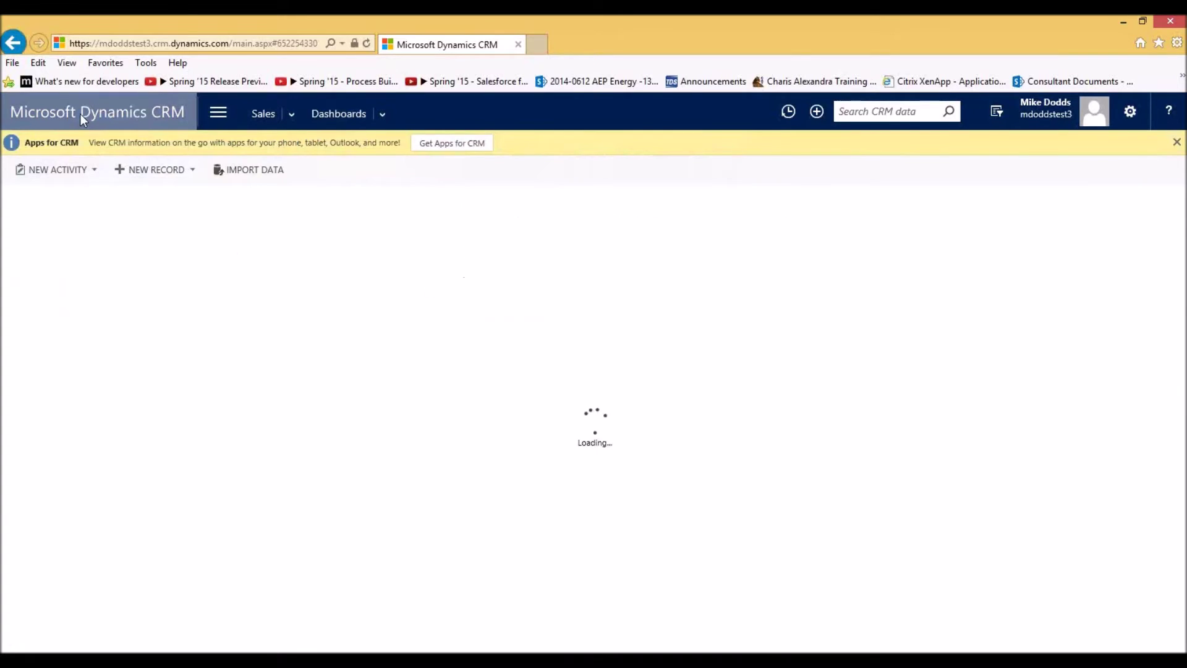
Sign out of the CRM account and sign back in to the organization's CRM site with the listed test account, entering the account password.
{"action": "left_click", "coordinate": [1031, 109]}
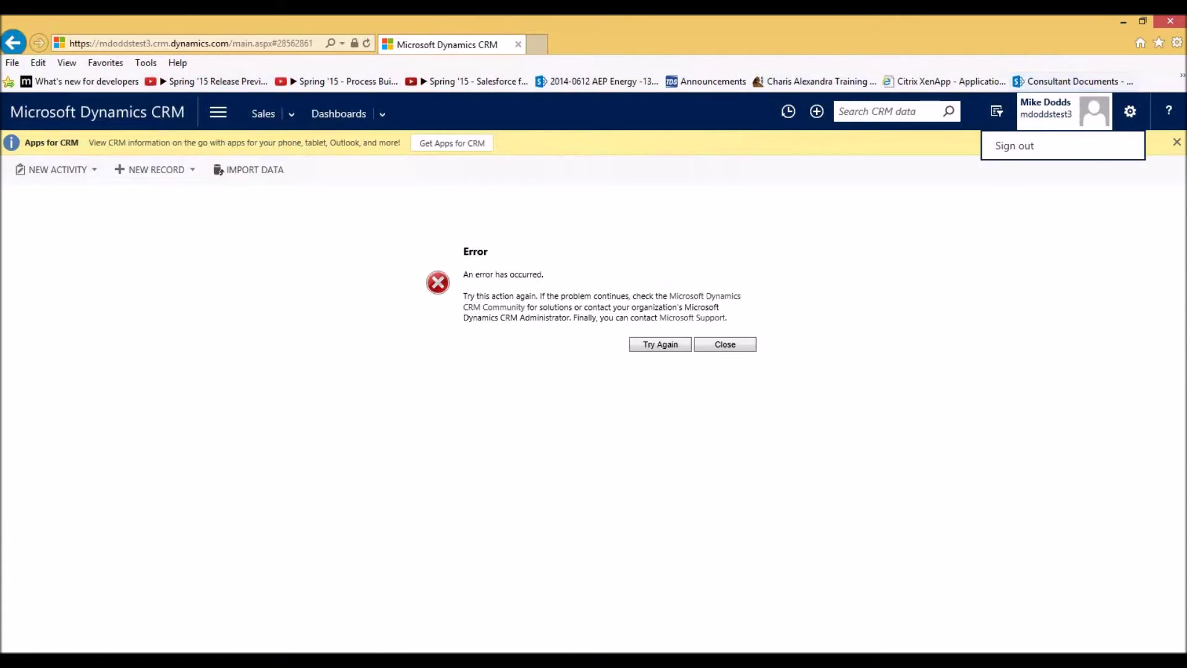
{"action": "left_click", "coordinate": [1031, 144]}
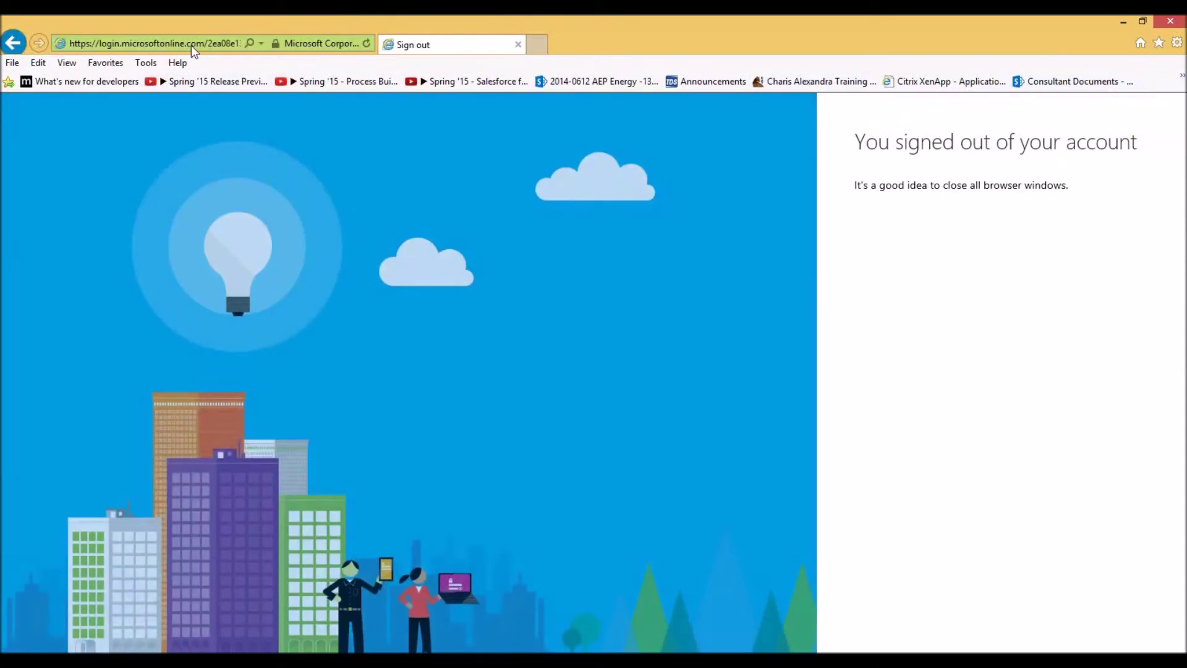
{"action": "left_click", "coordinate": [191, 45]}
{"action": "type", "text": "mdoddstest3.crm.dynamics.com/"}
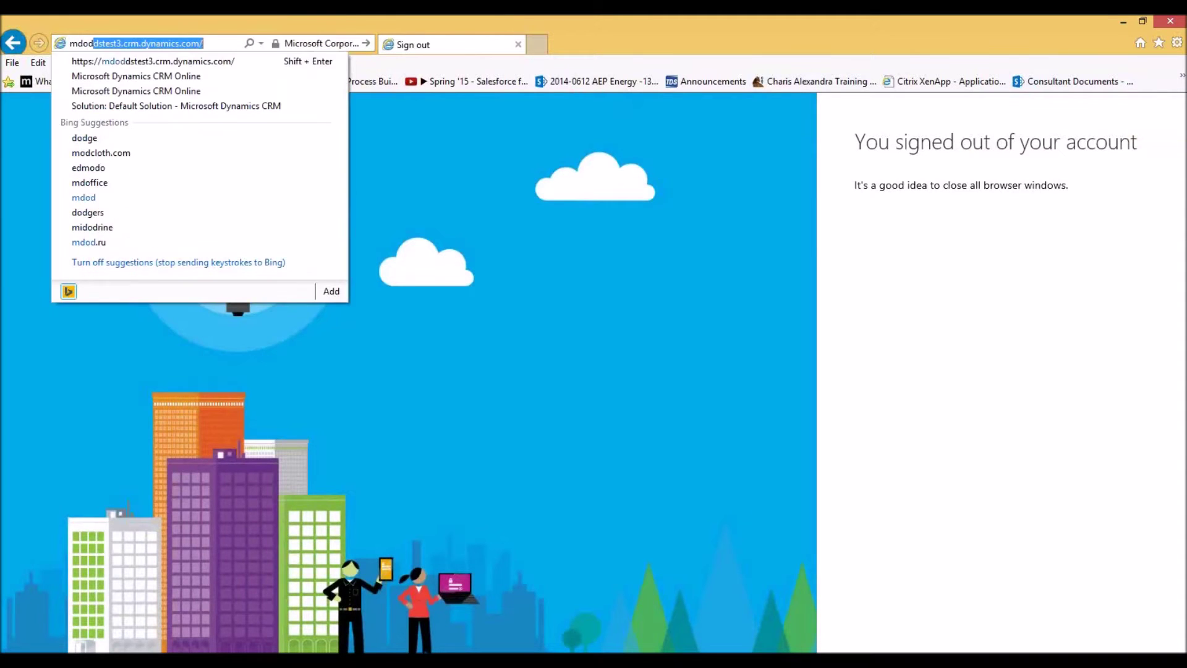
{"action": "key", "text": "Return"}
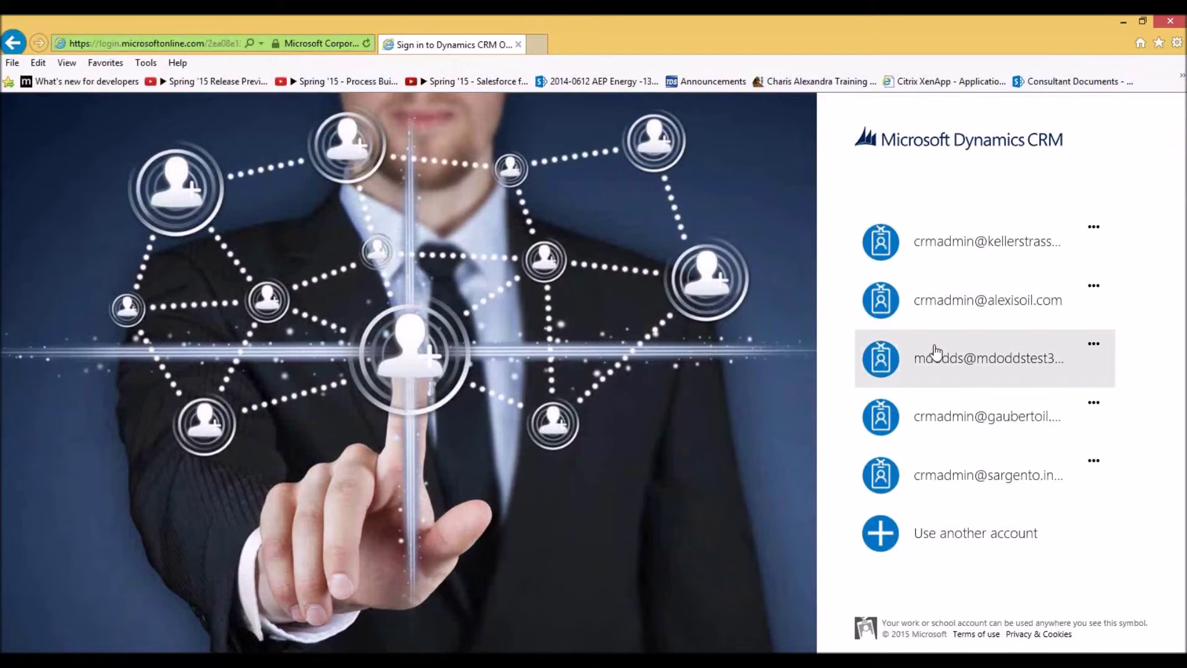
{"action": "left_click", "coordinate": [934, 354]}
{"action": "type", "text": "••••••••••"}
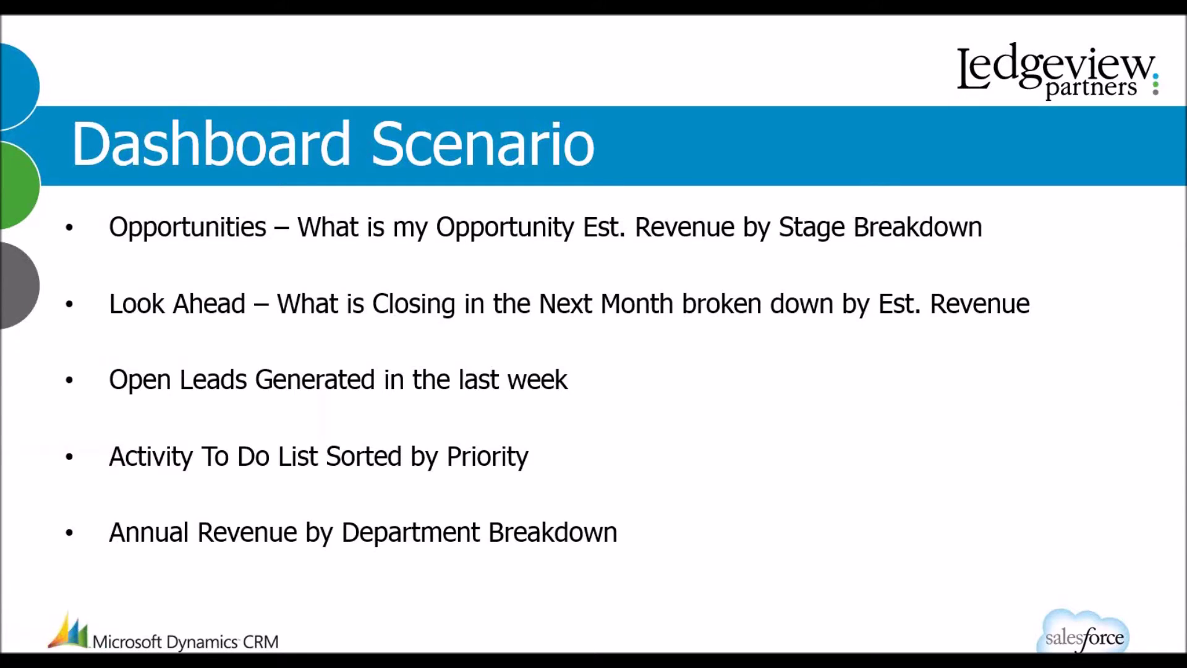
Switch from the slides to Microsoft Dynamics CRM in the browser and open the Sales area's Dashboards page.
{"action": "key", "text": "alt+Tab"}
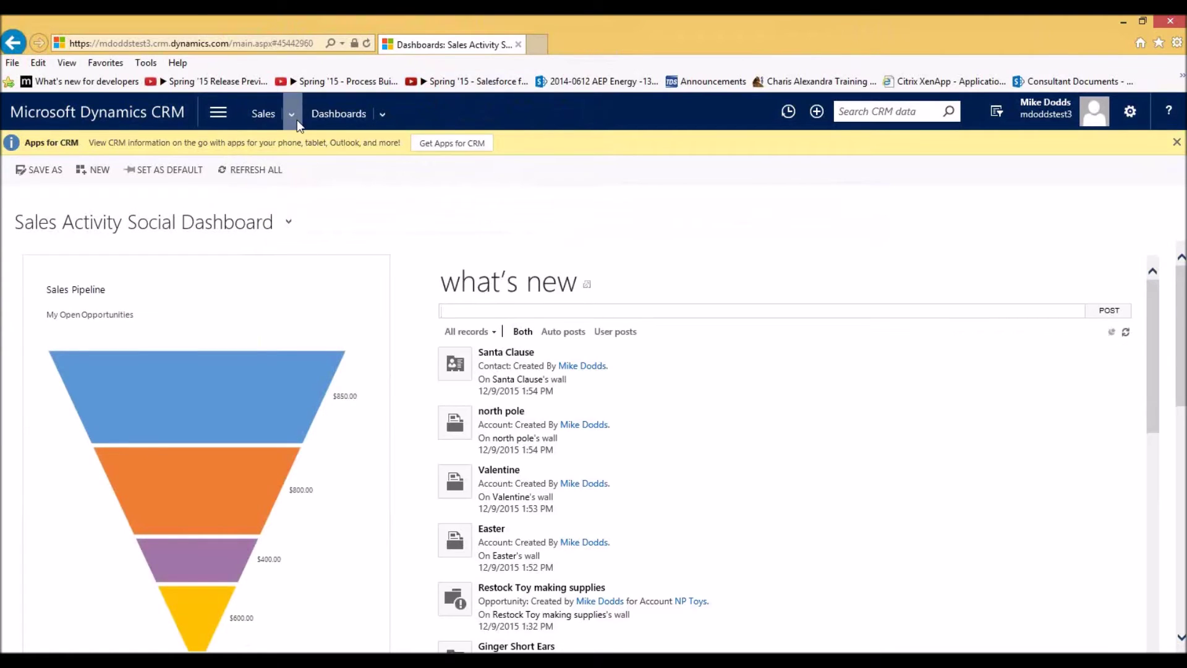
{"action": "left_click", "coordinate": [296, 120]}
{"action": "left_click", "coordinate": [99, 183]}
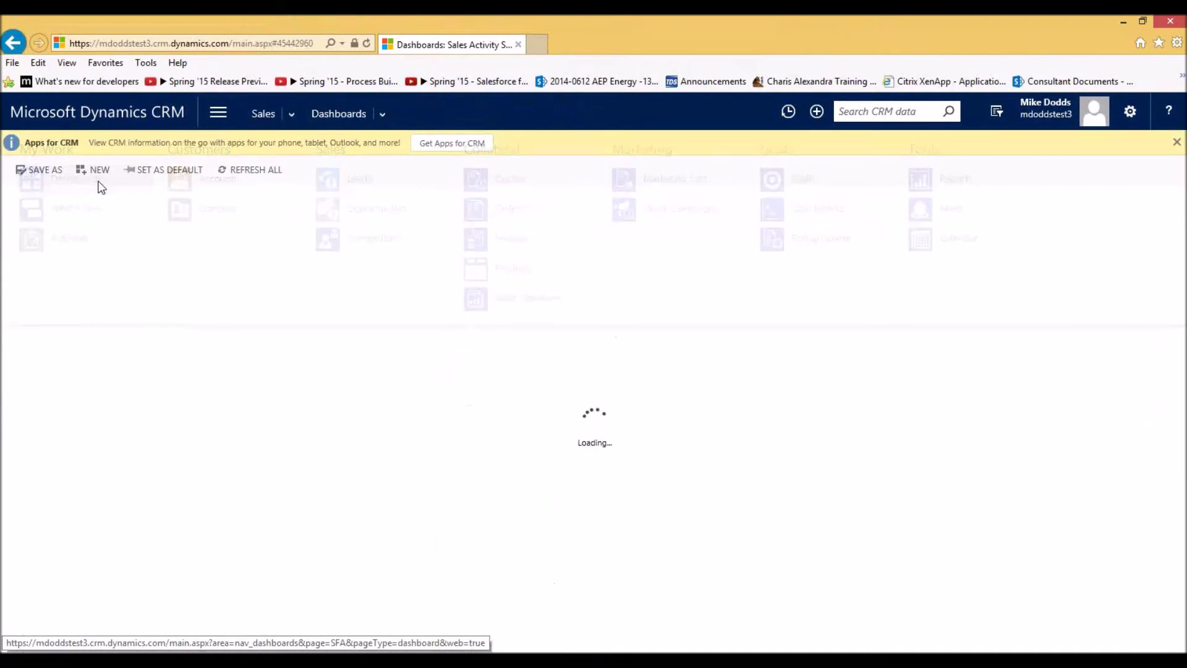
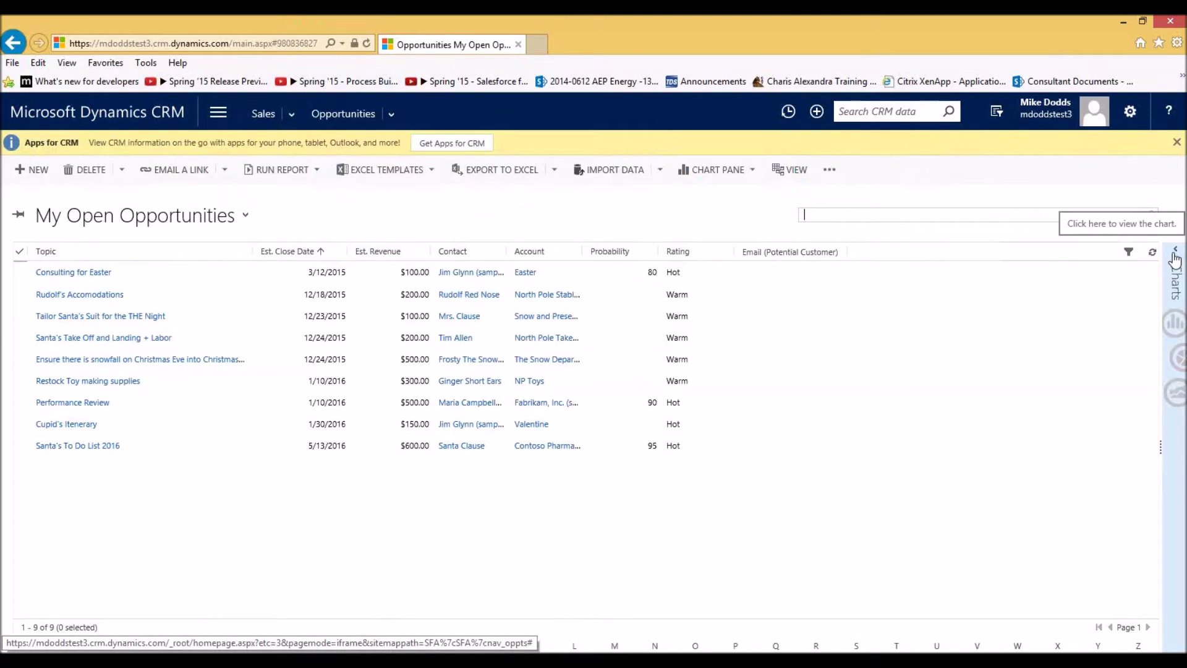
Create a chart for My Open Opportunities with Est. Revenue as the series and Sales Stage as the category.
{"action": "left_click", "coordinate": [1176, 256]}
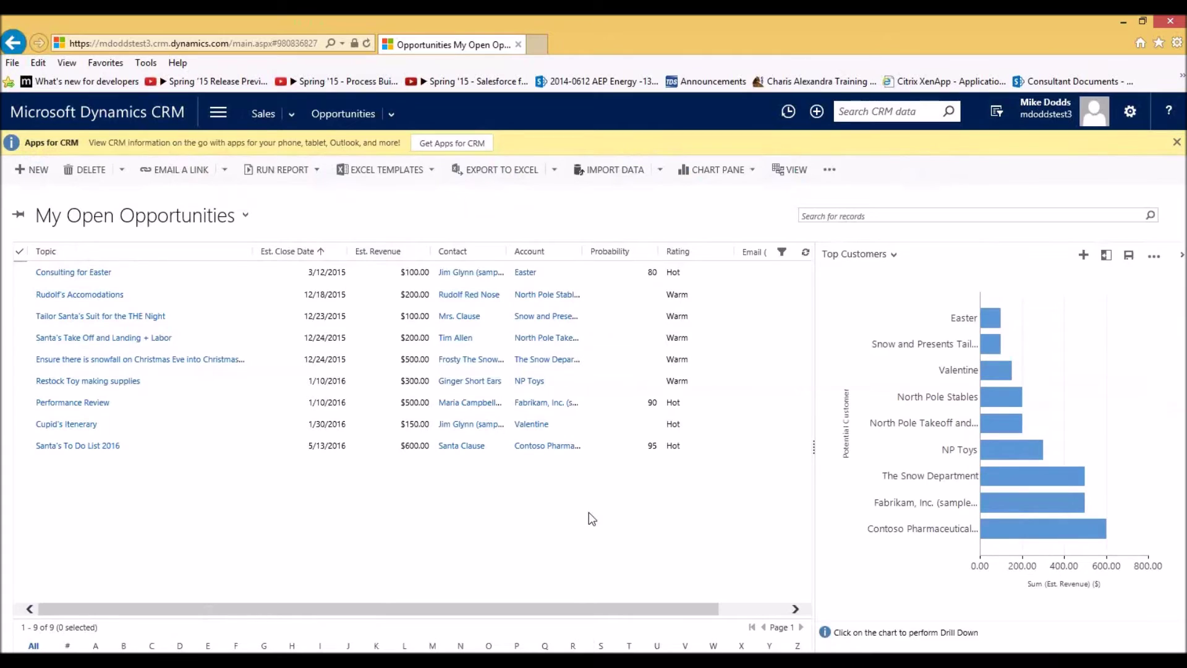
{"action": "left_click", "coordinate": [1083, 256]}
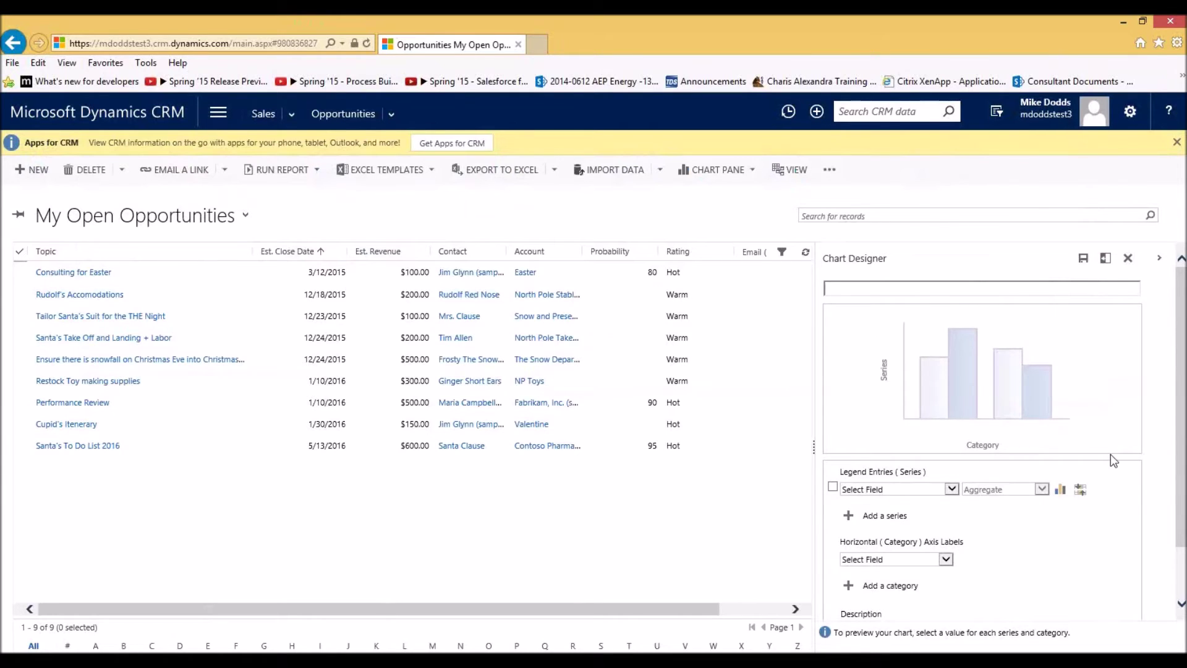
{"action": "left_click", "coordinate": [907, 490]}
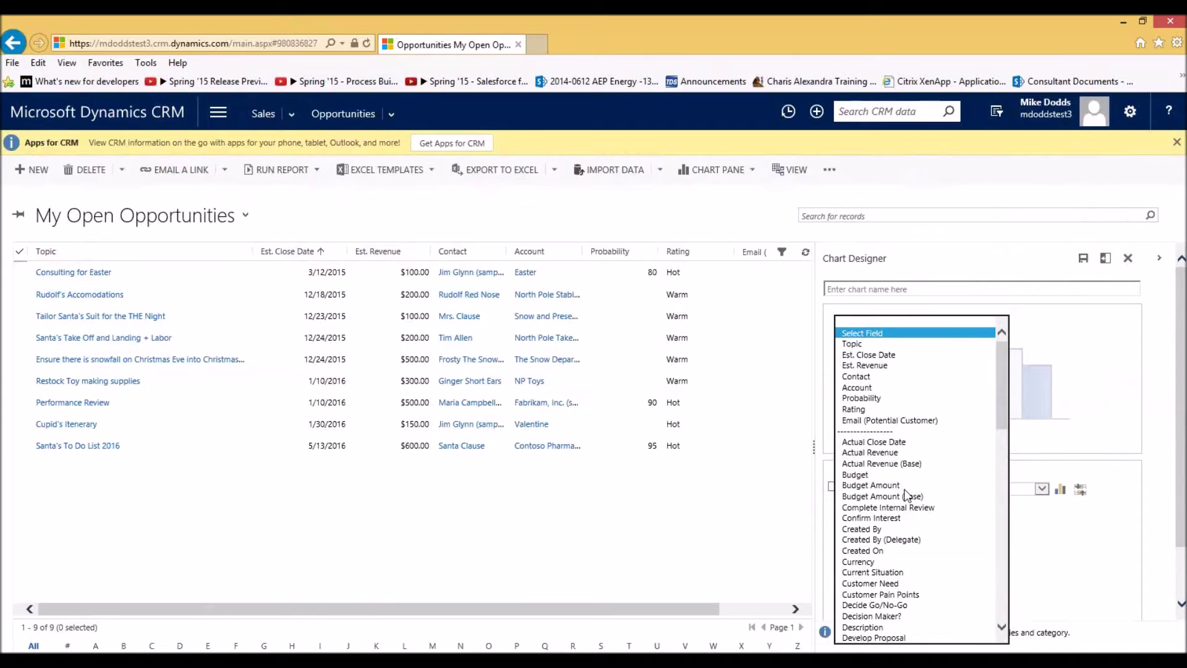
{"action": "left_click", "coordinate": [889, 366]}
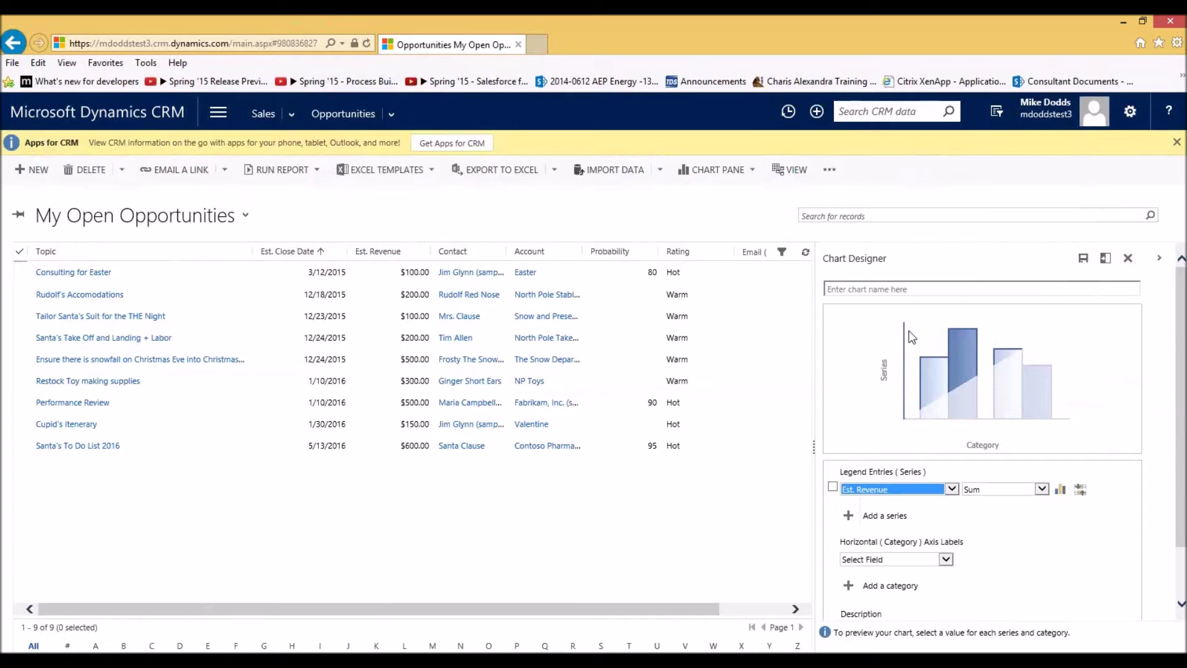
{"action": "left_click", "coordinate": [889, 562]}
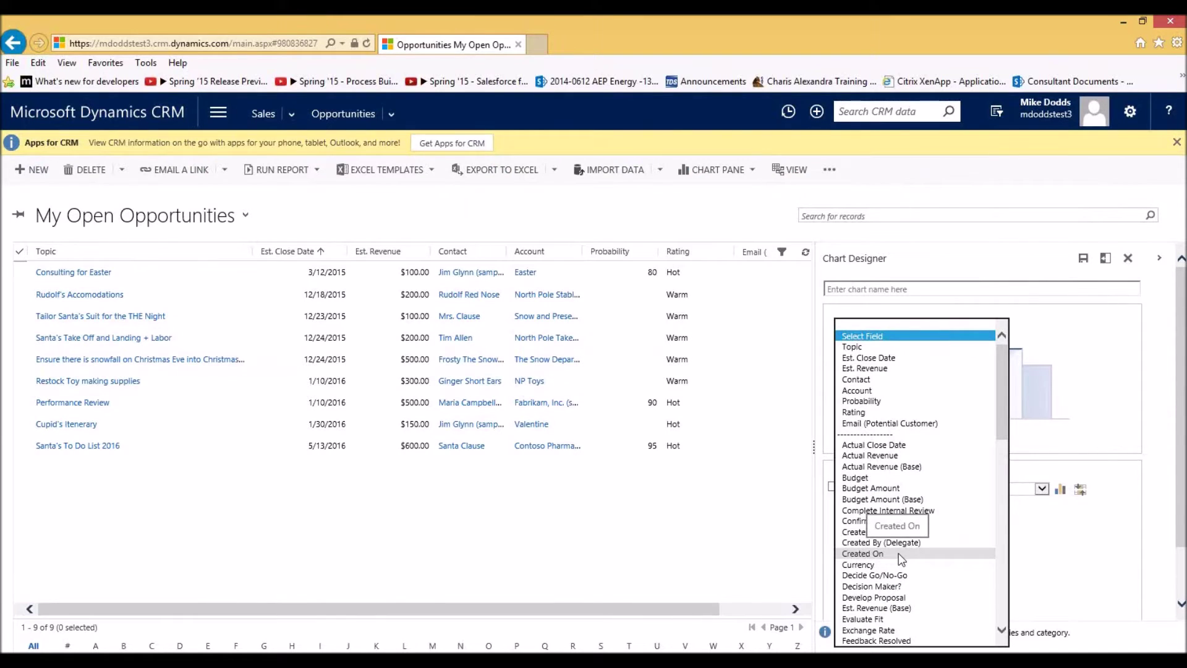
{"action": "key", "text": "s"}
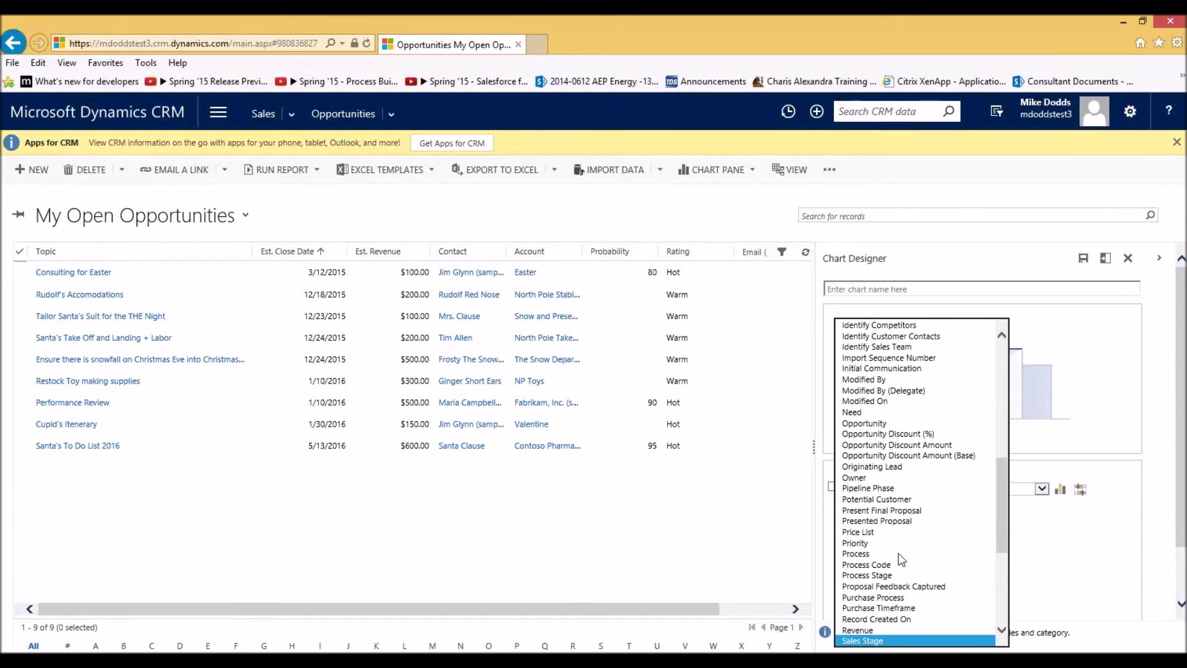
{"action": "left_click", "coordinate": [885, 639]}
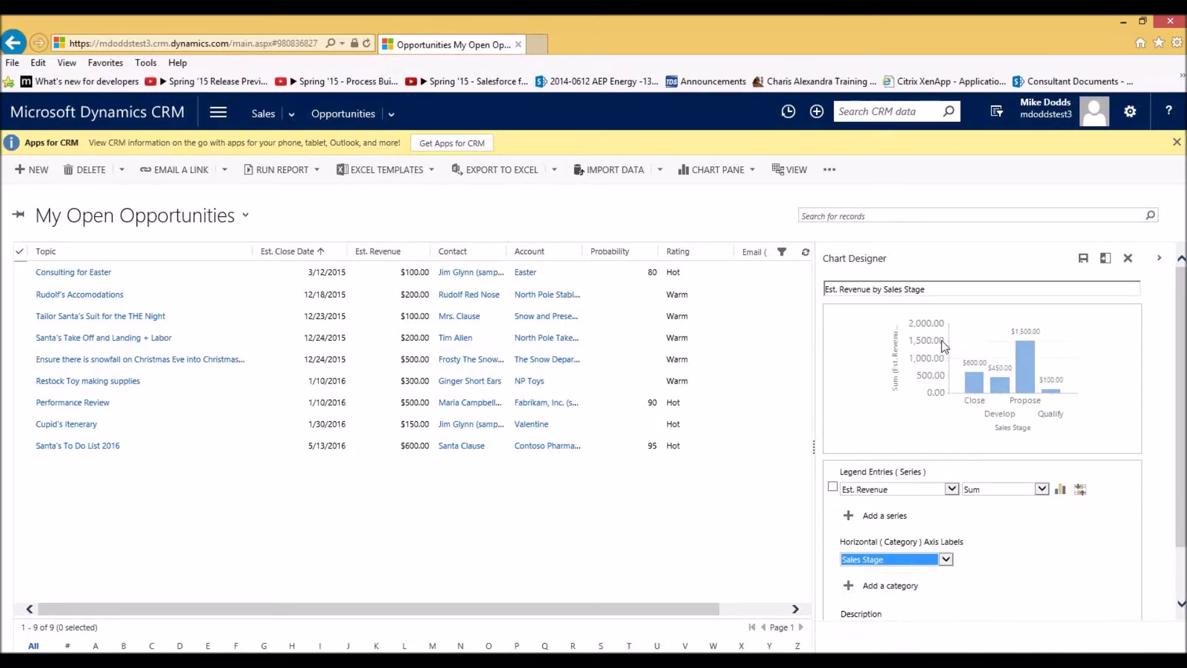
Save the chart as Est. Revenue by Sales Stage-Copy(2) and close the chart designer.
{"action": "left_click", "coordinate": [933, 290]}
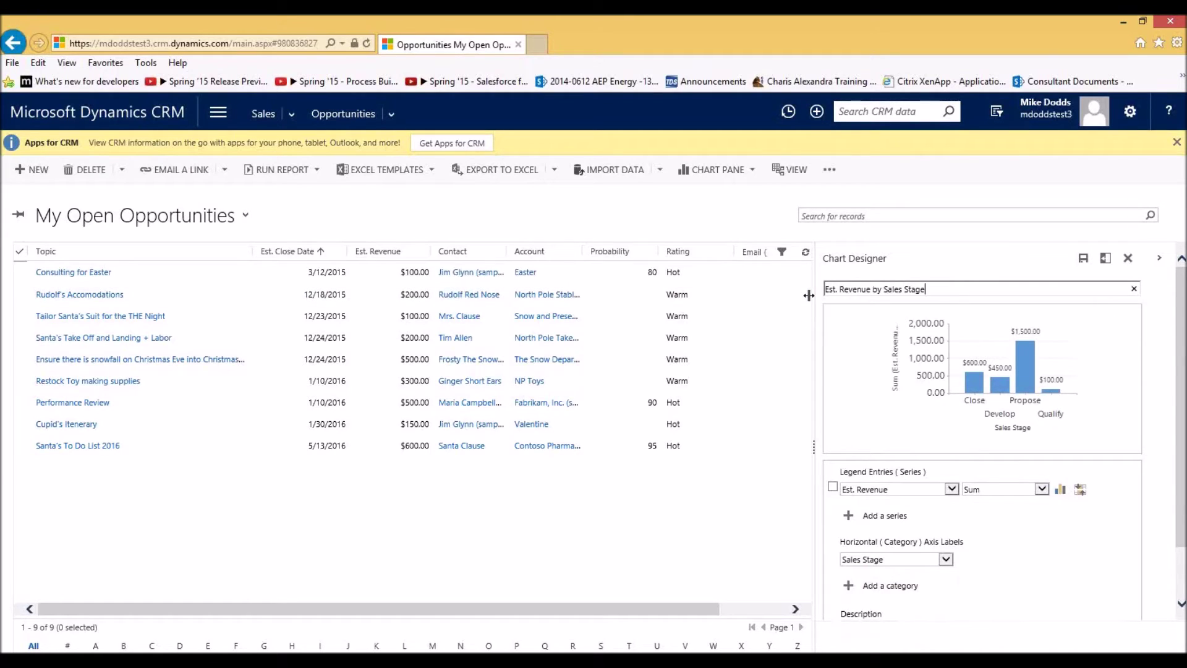
{"action": "left_click", "coordinate": [1083, 260]}
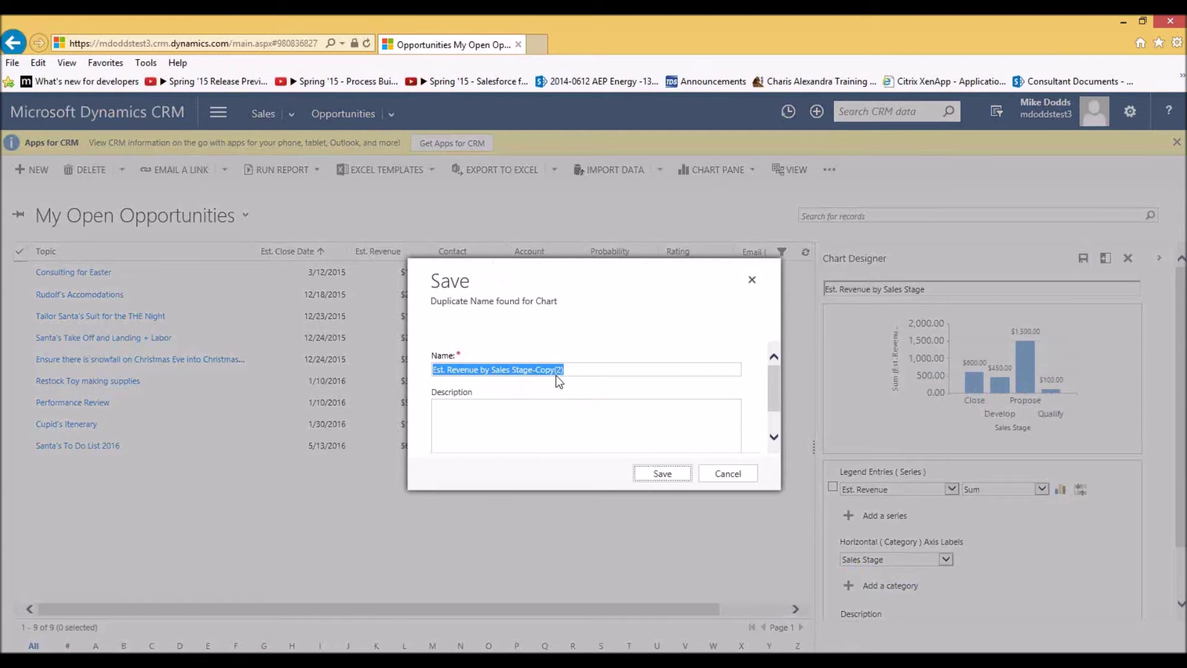
{"action": "left_click", "coordinate": [556, 375]}
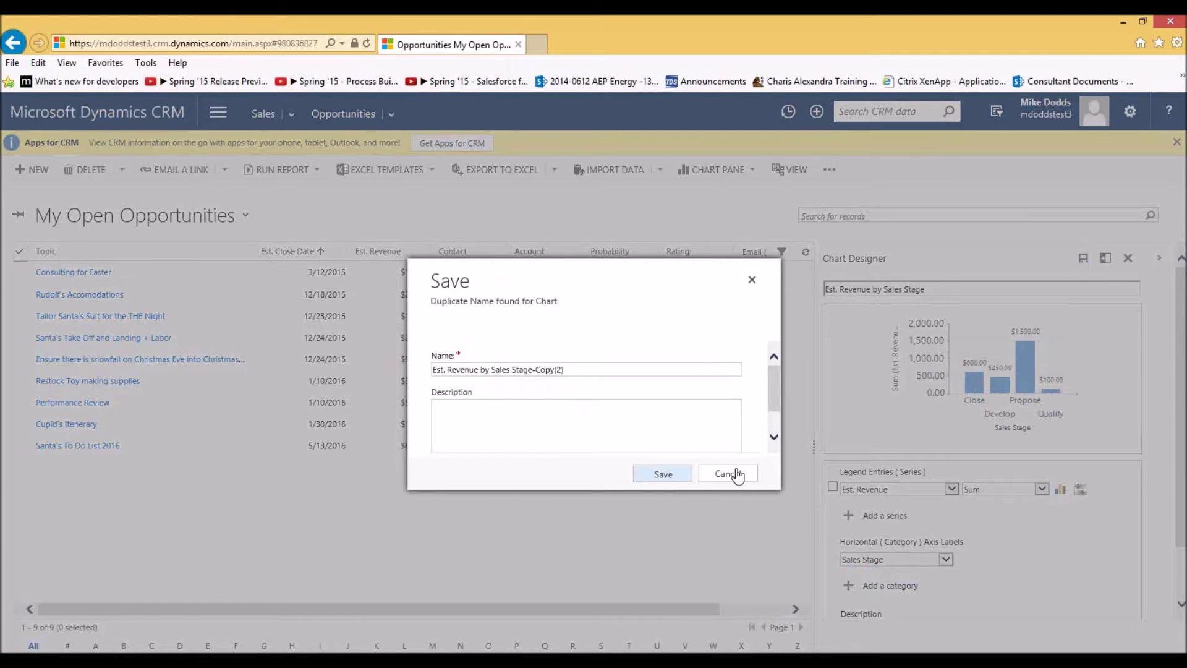
{"action": "key", "text": "Return"}
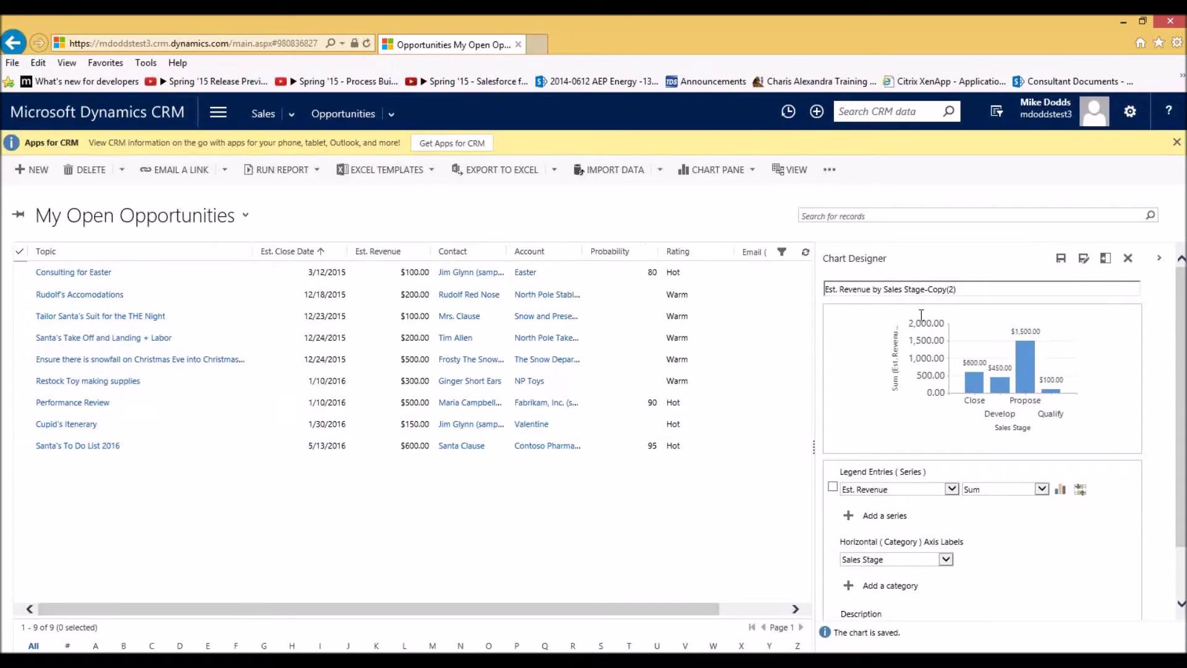
{"action": "left_click", "coordinate": [1129, 259]}
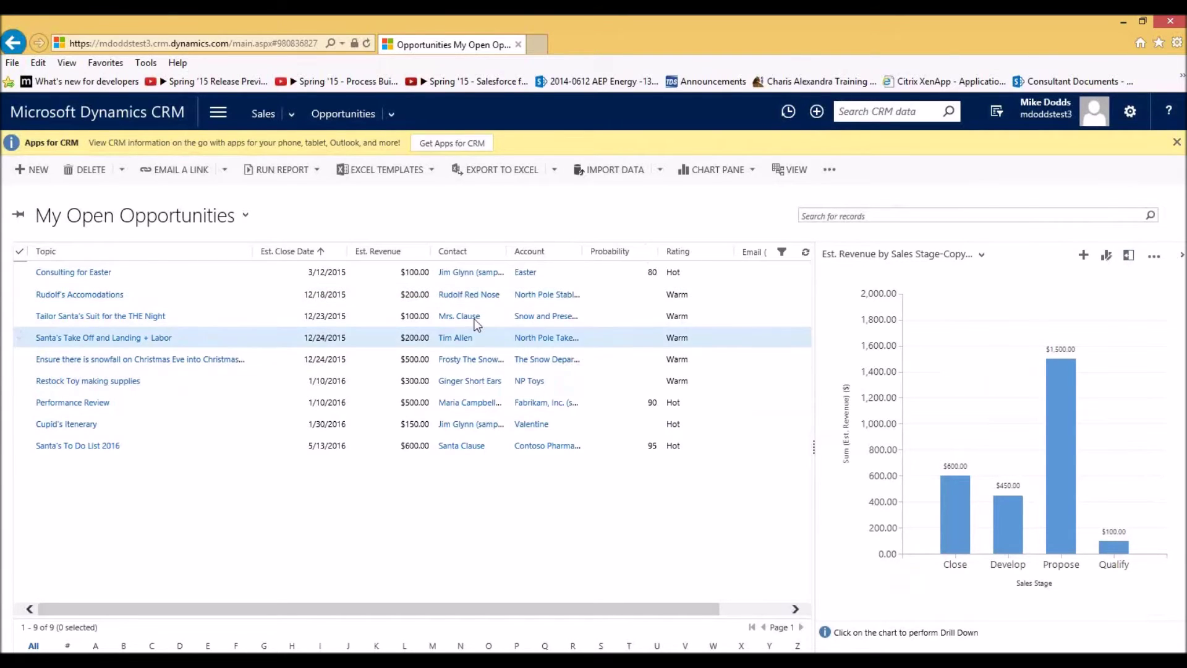
Change to the Opportunities Closing in the Next 30 Days view and start a new chart with Est. Revenue as the series.
{"action": "left_click", "coordinate": [253, 221]}
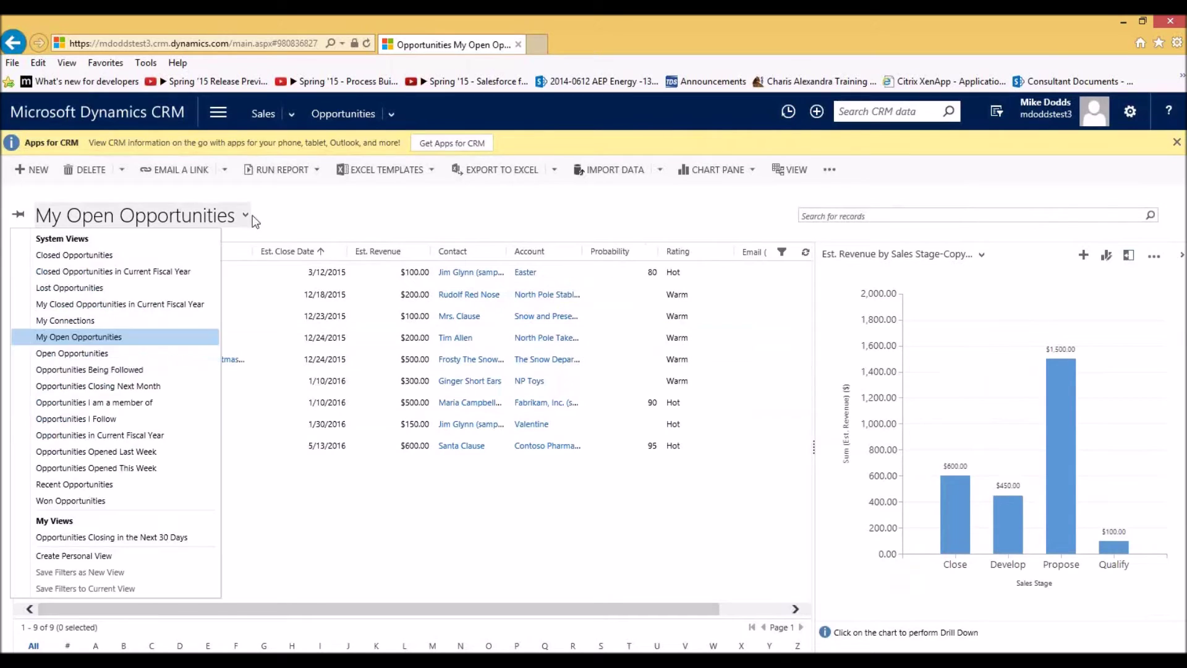
{"action": "left_click", "coordinate": [135, 538]}
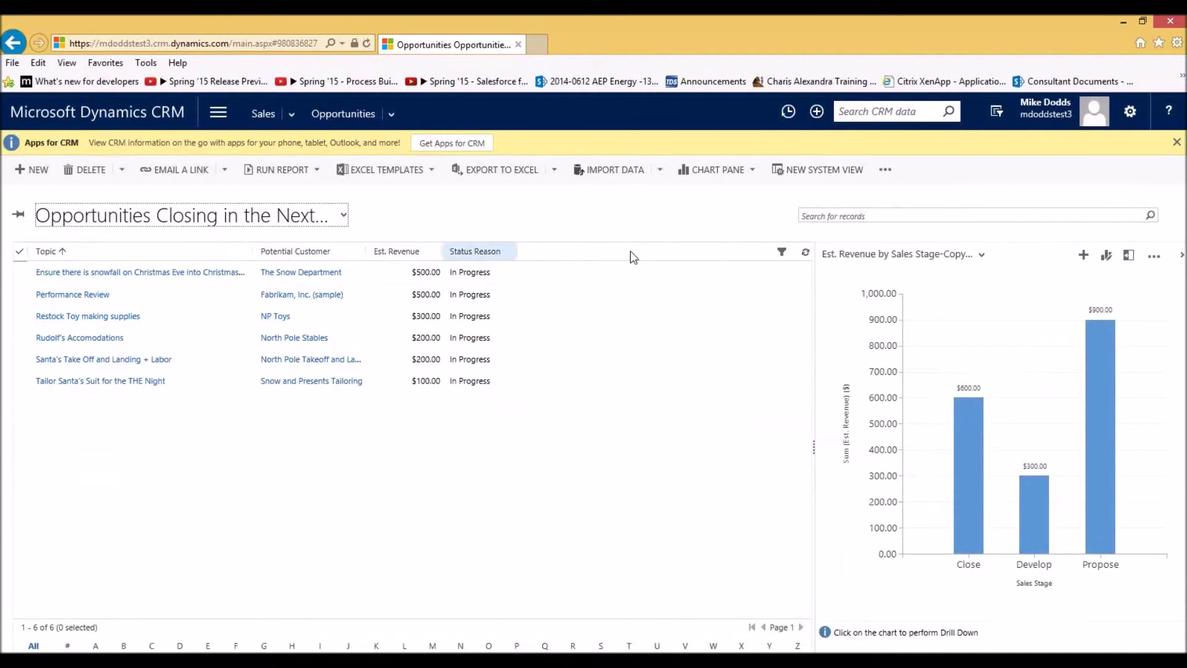
{"action": "left_click", "coordinate": [1080, 256]}
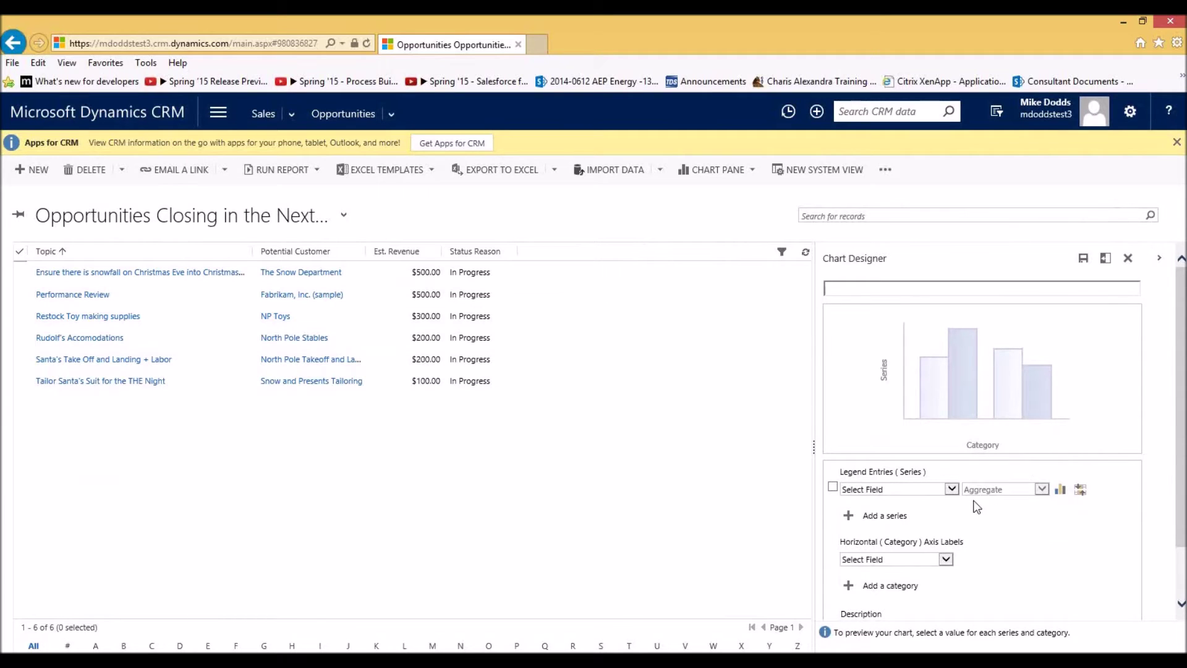
{"action": "left_click", "coordinate": [891, 488]}
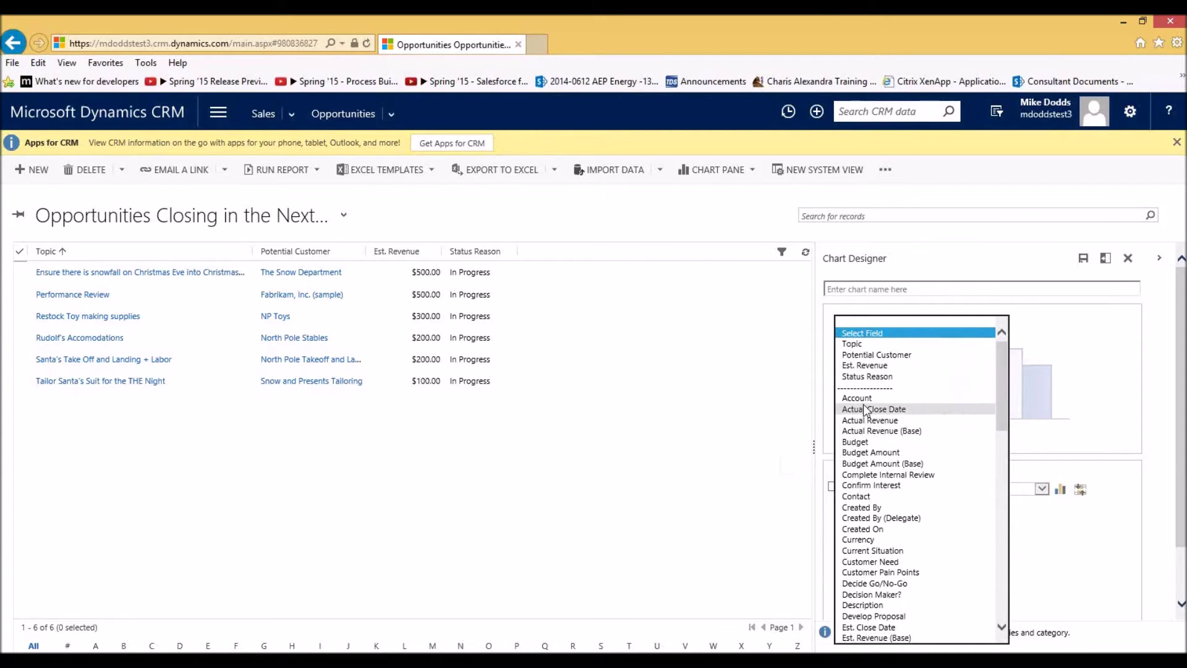
{"action": "left_click", "coordinate": [862, 366]}
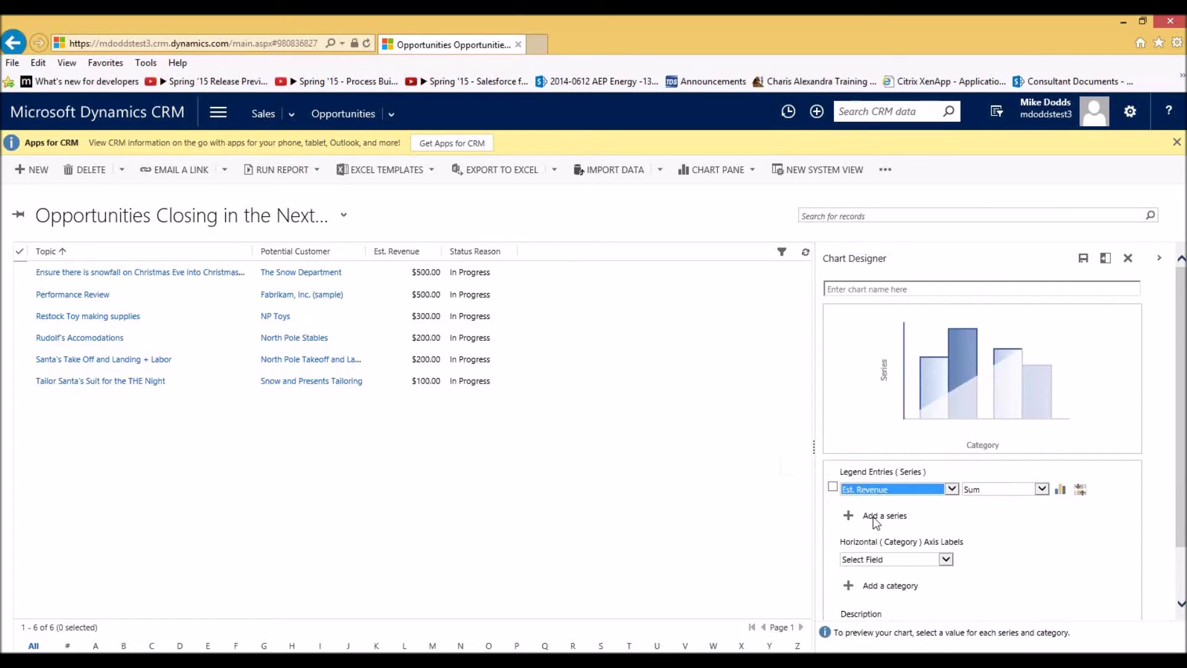
Set the new chart's category to Topic, then save the chart and close the chart designer.
{"action": "left_click", "coordinate": [873, 560]}
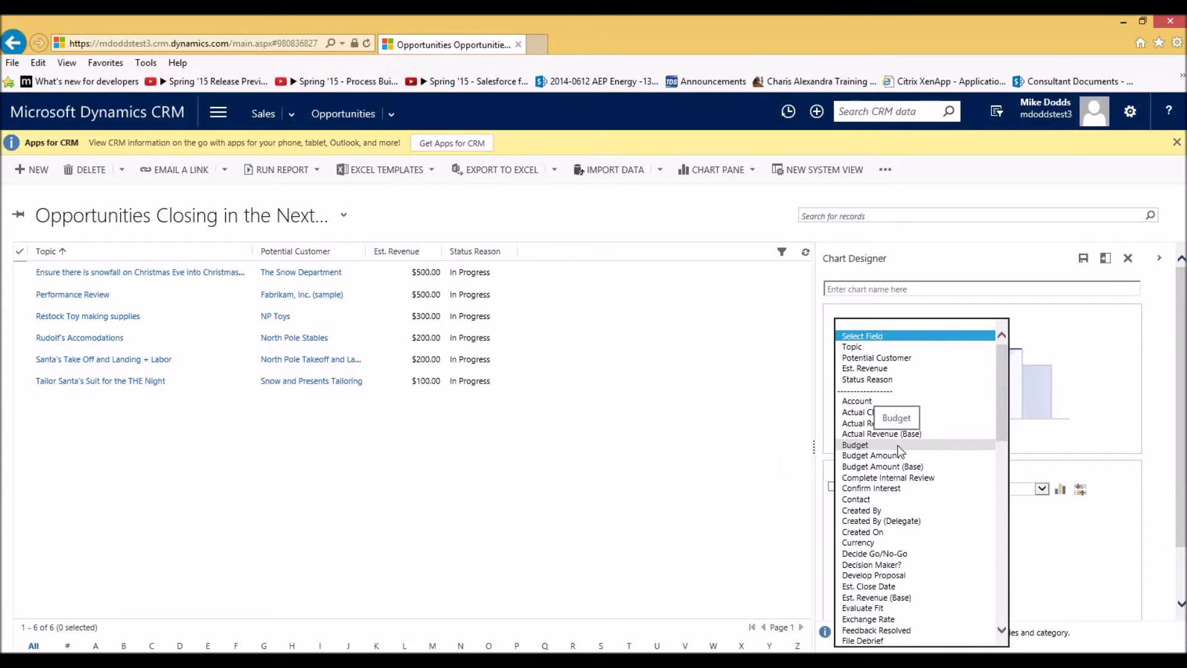
{"action": "key", "text": "Down"}
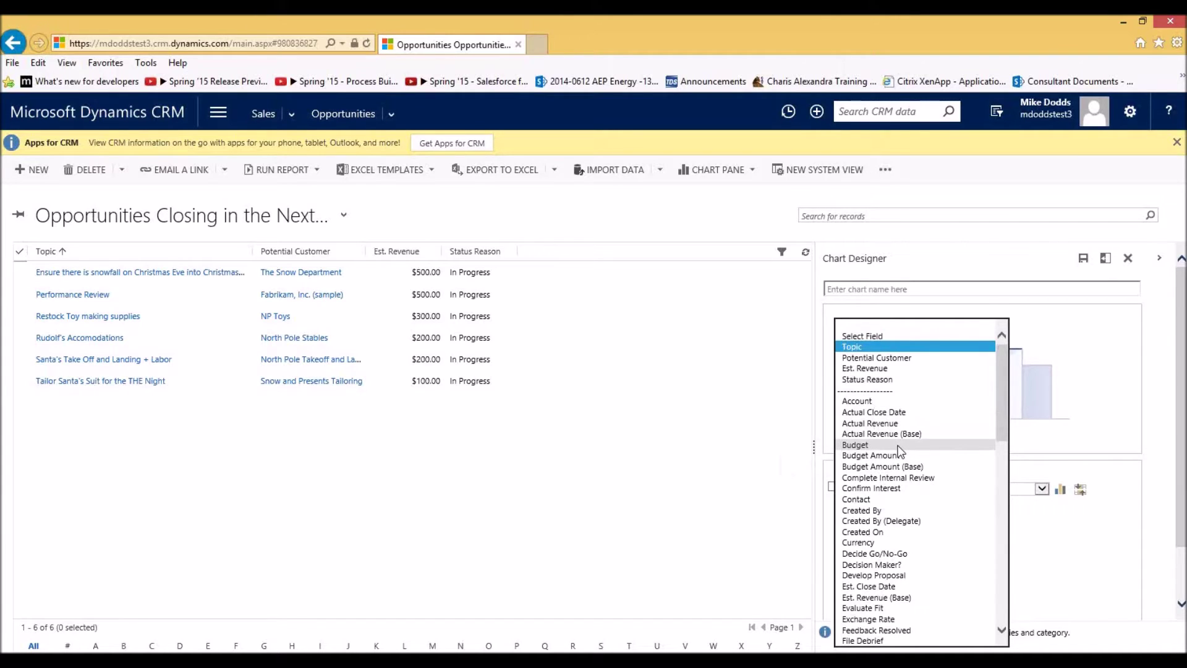
{"action": "left_click", "coordinate": [865, 346]}
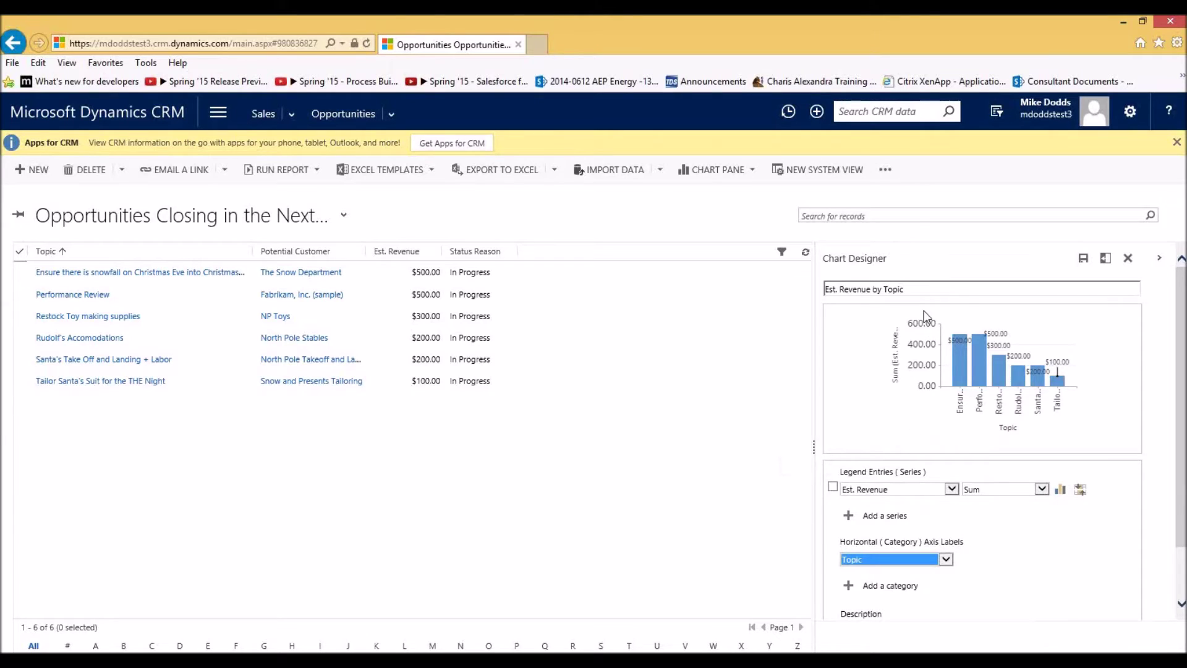
{"action": "left_click", "coordinate": [1086, 259]}
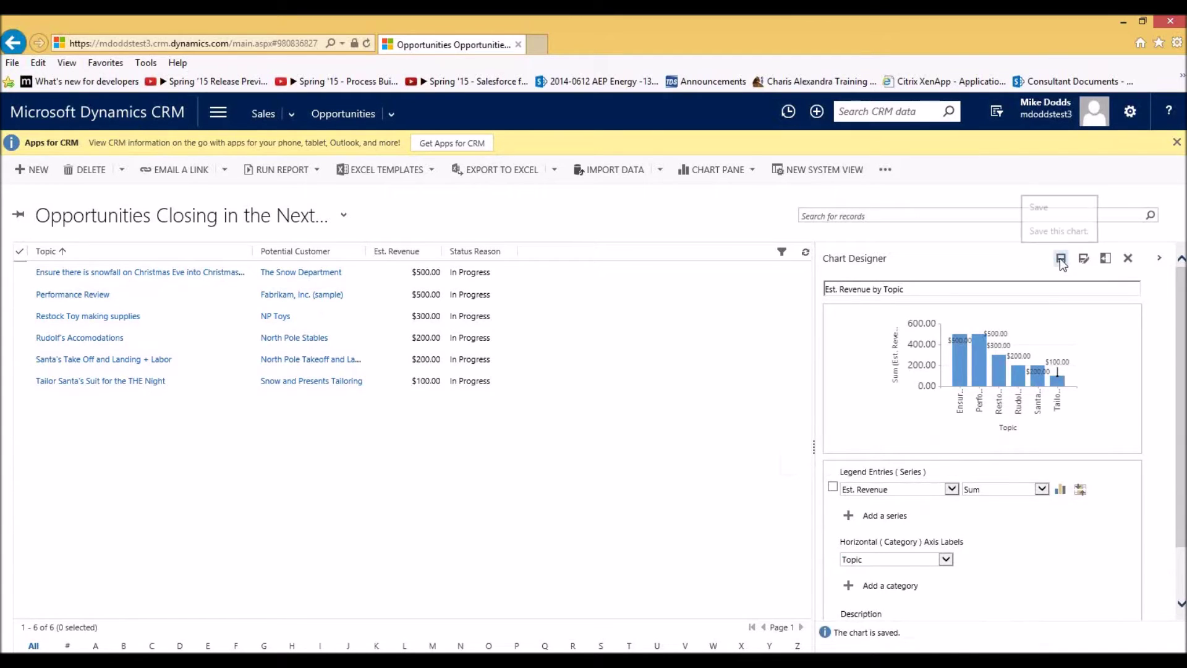
{"action": "left_click", "coordinate": [1128, 259]}
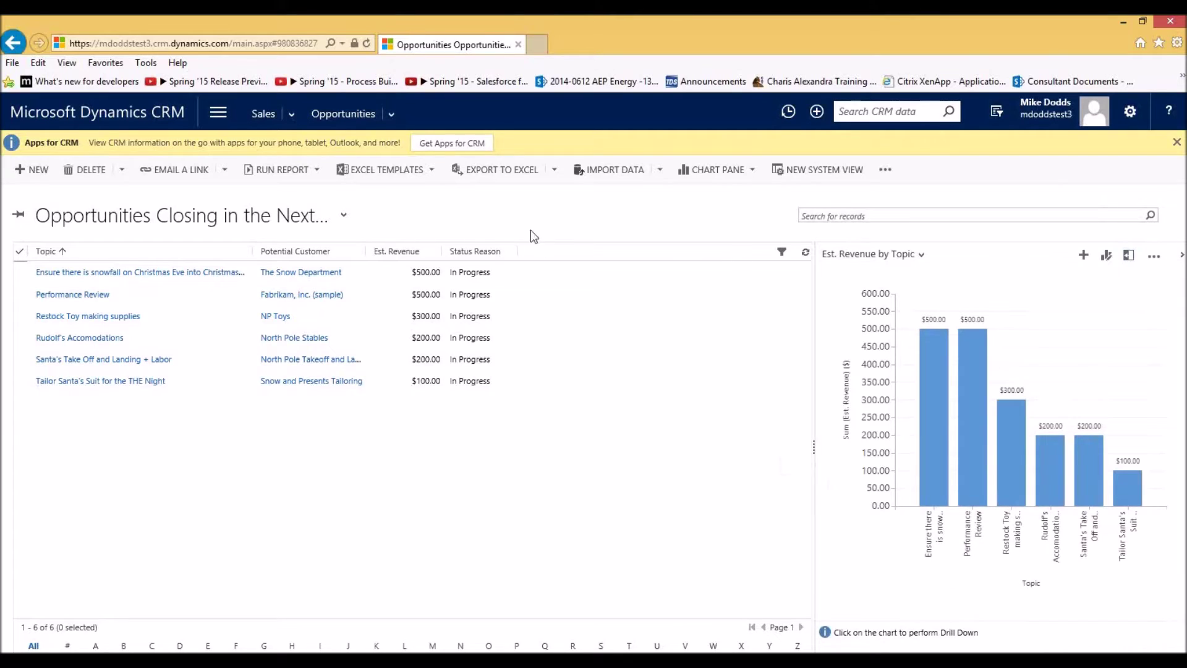
Create a new dashboard in the Sales area with the 3-Column Regular Dashboard layout and name it Test Dashboard 1.
{"action": "left_click", "coordinate": [224, 114]}
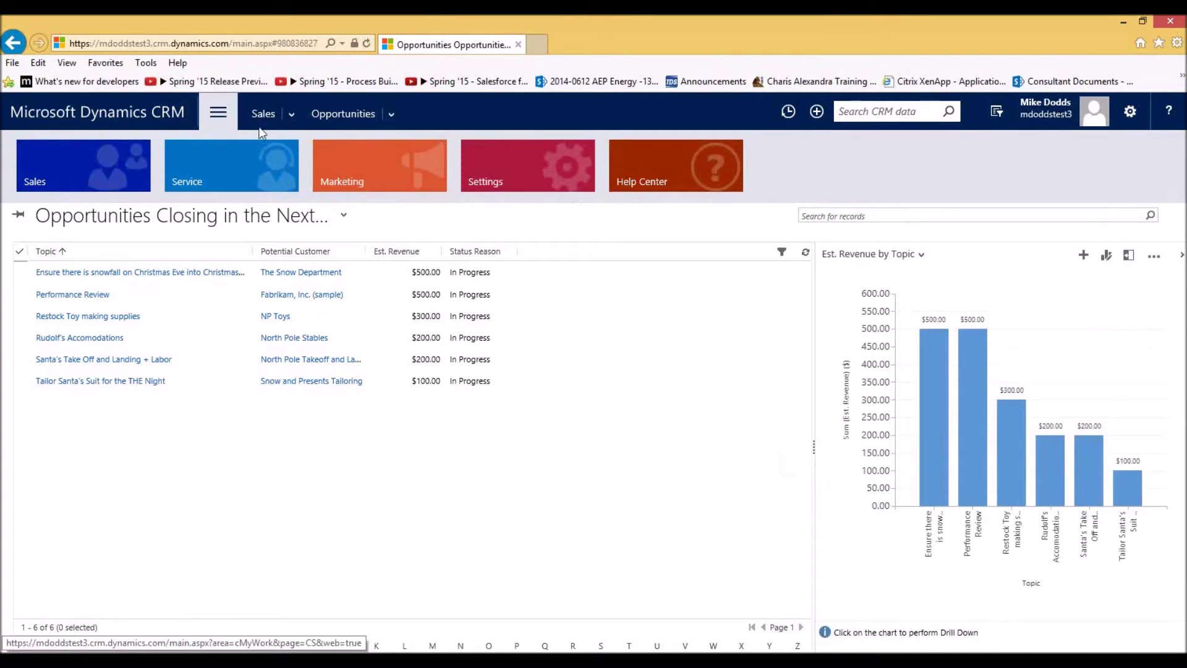
{"action": "left_click", "coordinate": [288, 114]}
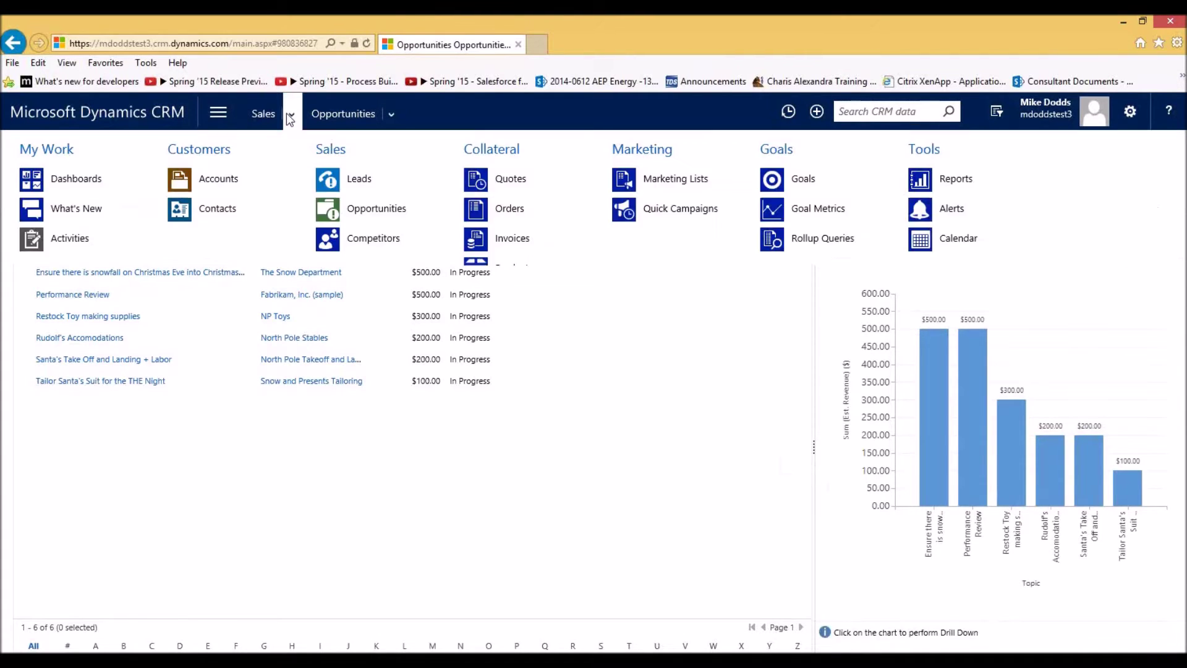
{"action": "left_click", "coordinate": [88, 183]}
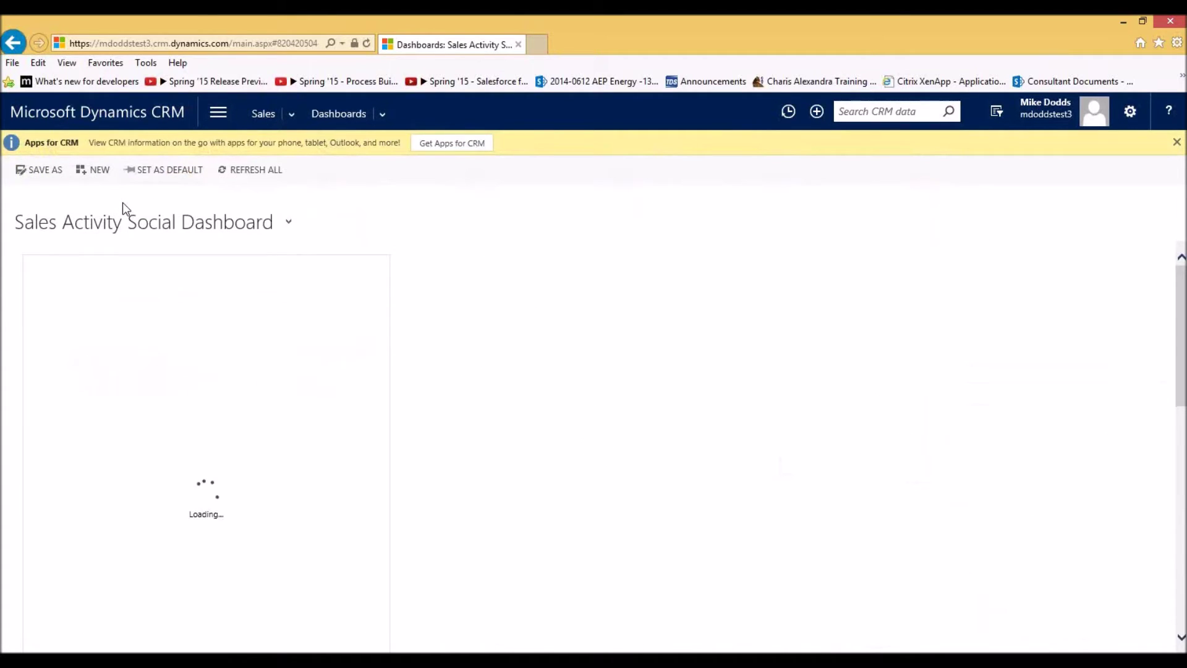
{"action": "left_click", "coordinate": [90, 175]}
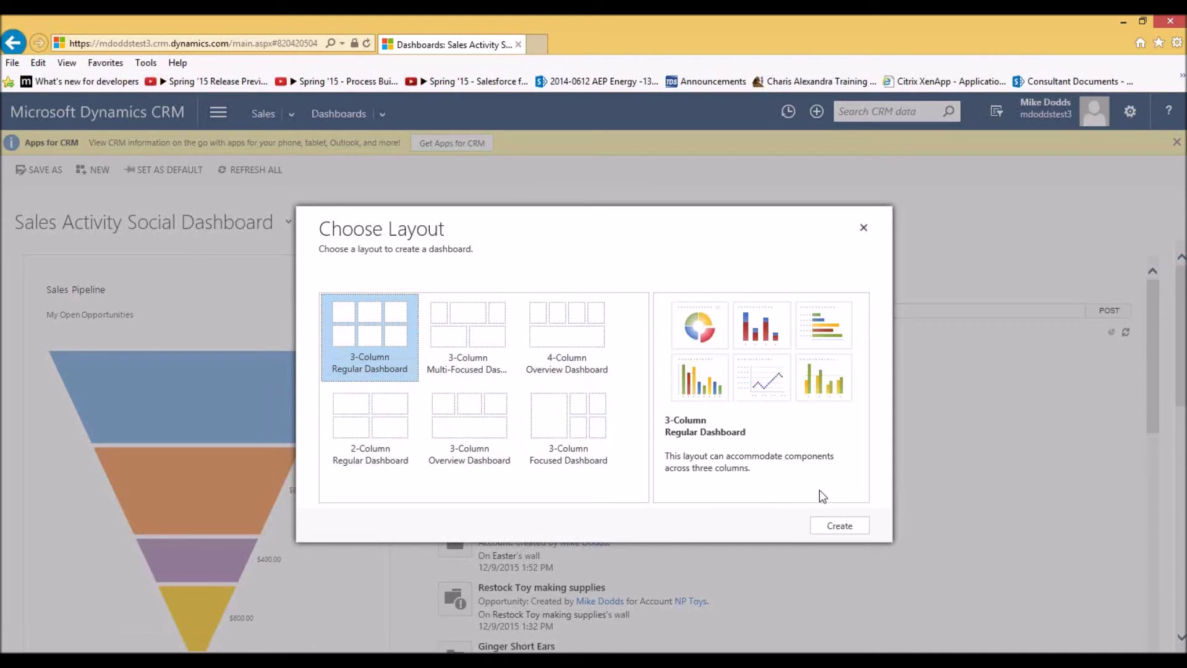
{"action": "left_click", "coordinate": [837, 526]}
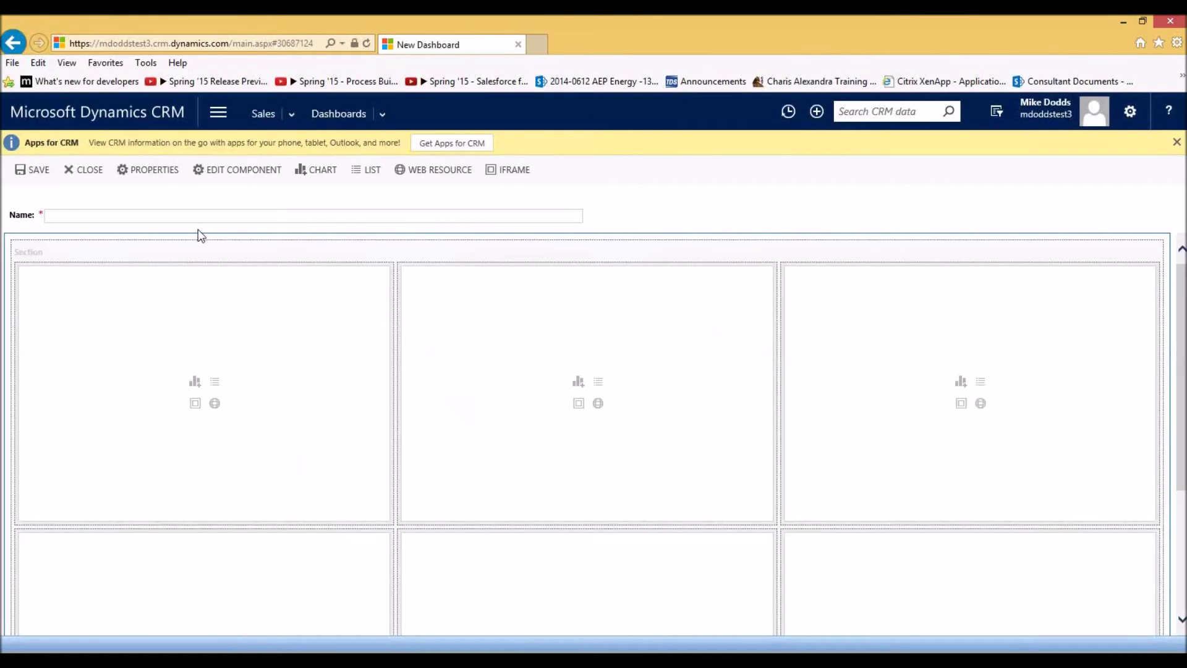
{"action": "type", "text": "Test Dashboard 1"}
Add the Opportunity chart Est. Revenue by Sales Stage-Copy(2) with the My Open Opportunities view to the first cell of the top row.
{"action": "left_click", "coordinate": [195, 382]}
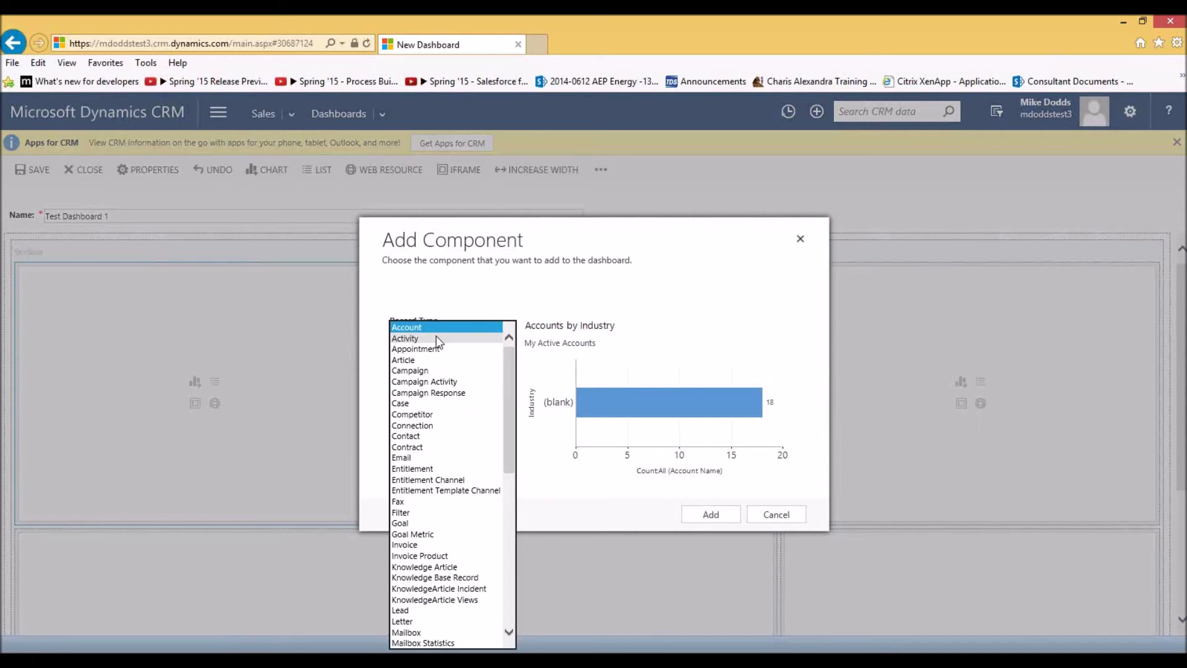
{"action": "type", "text": "op"}
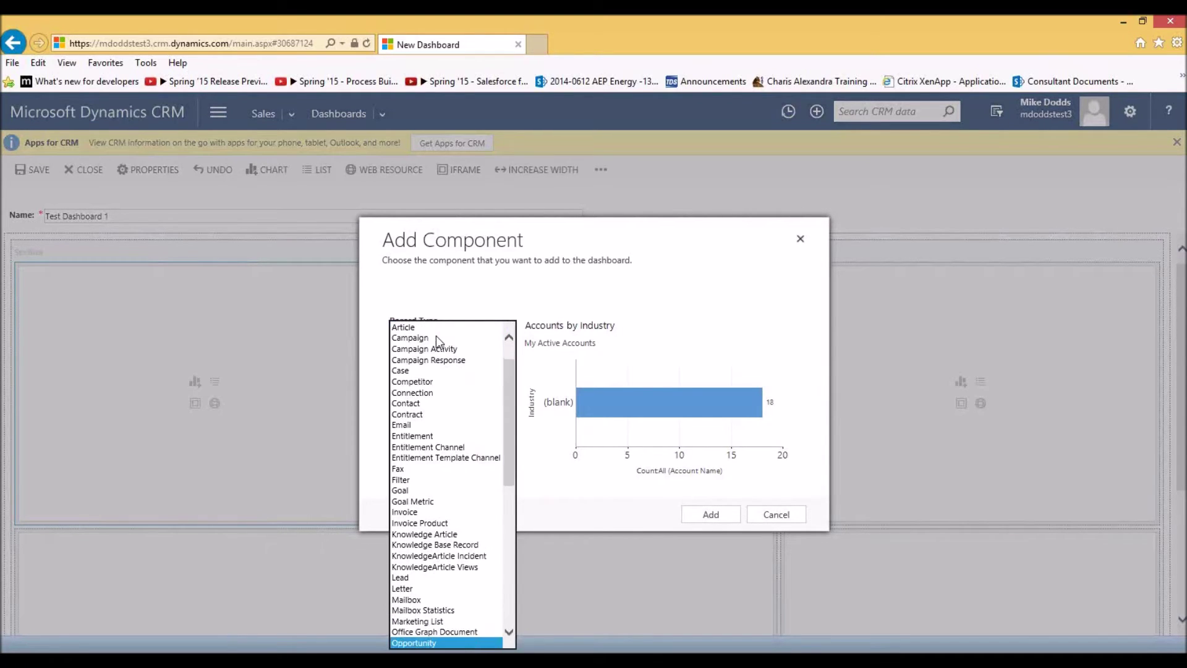
{"action": "key", "text": "Return"}
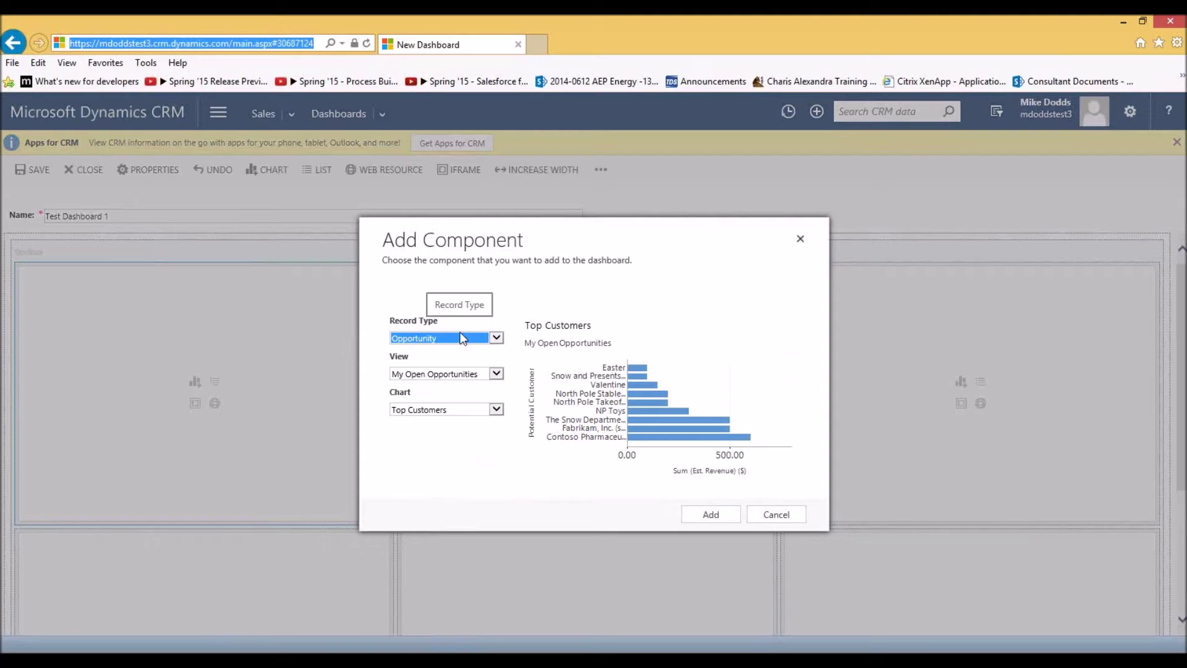
{"action": "left_click", "coordinate": [439, 413]}
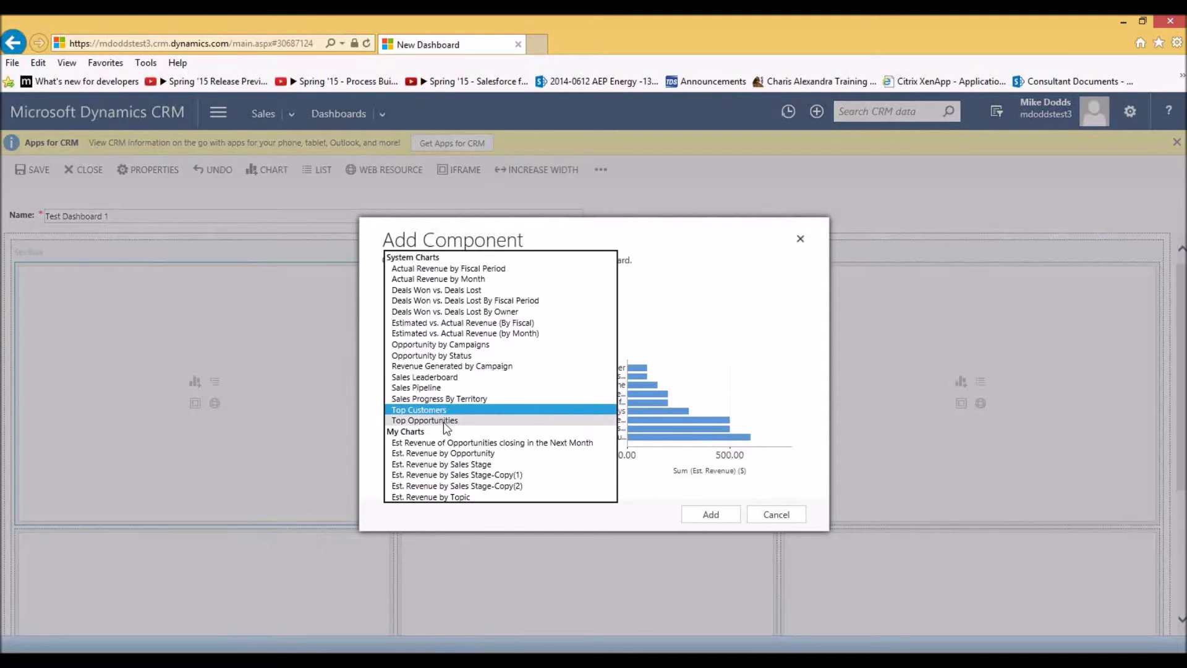
{"action": "left_click", "coordinate": [498, 486]}
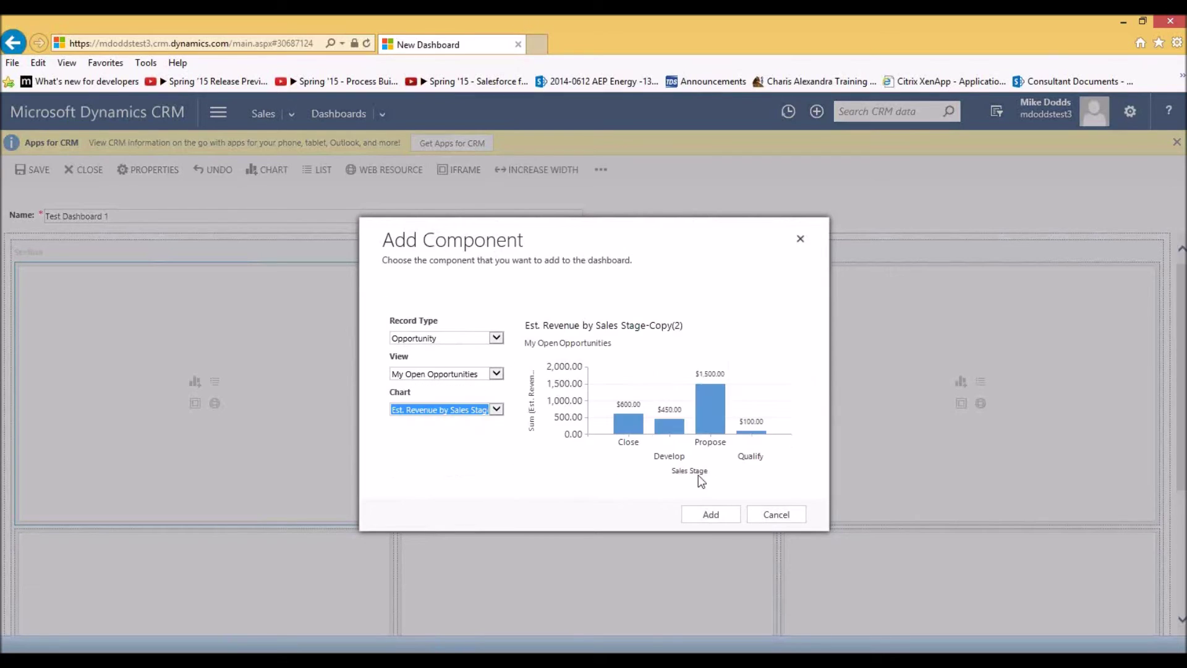
{"action": "left_click", "coordinate": [711, 516]}
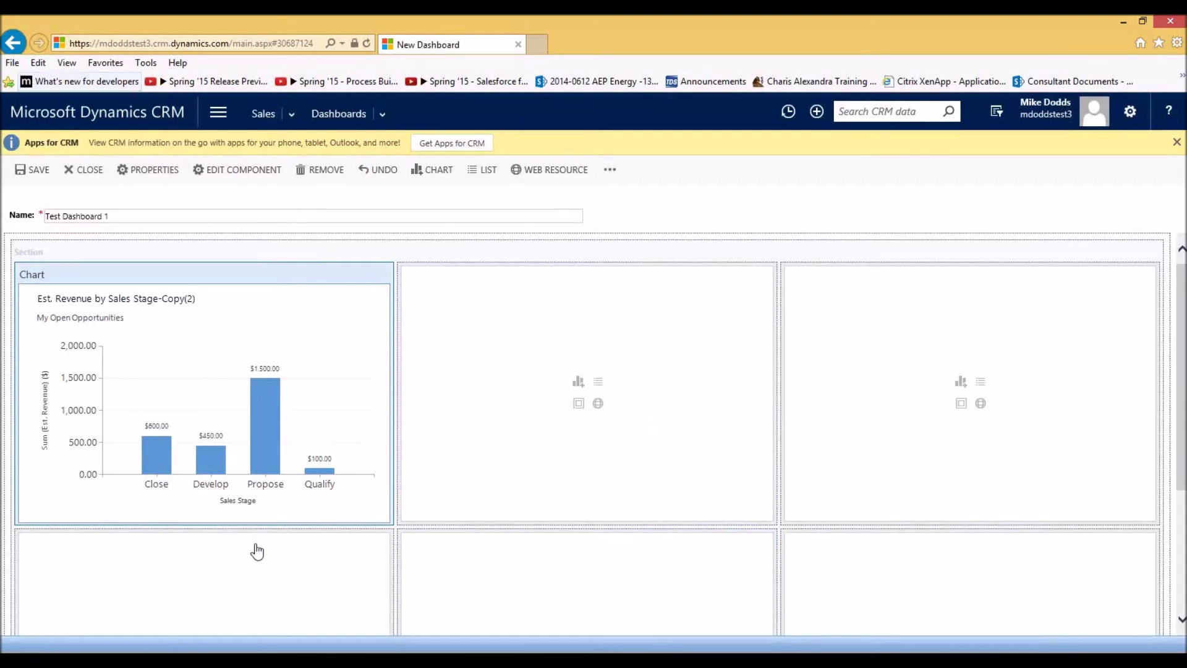
Add the Opportunity chart Est. Revenue by Topic with the Opportunities Closing in the Next 30 Days view to the top row's middle cell.
{"action": "left_click", "coordinate": [578, 384]}
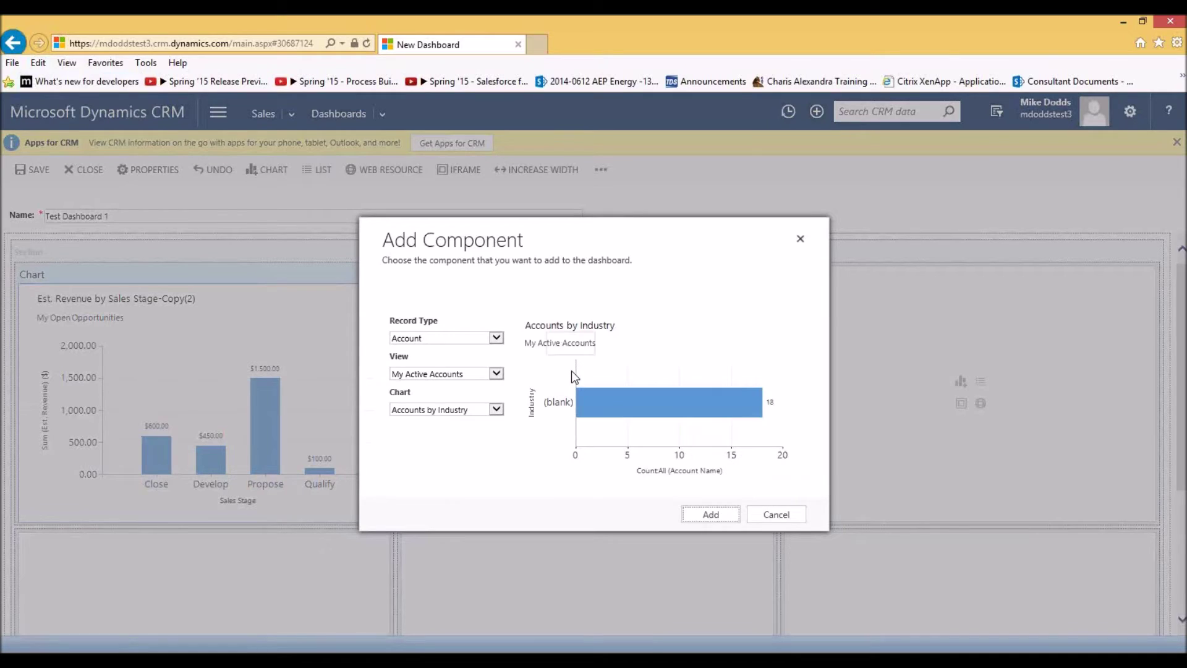
{"action": "left_click", "coordinate": [448, 346]}
{"action": "key", "text": "o"}
{"action": "key", "text": "Down"}
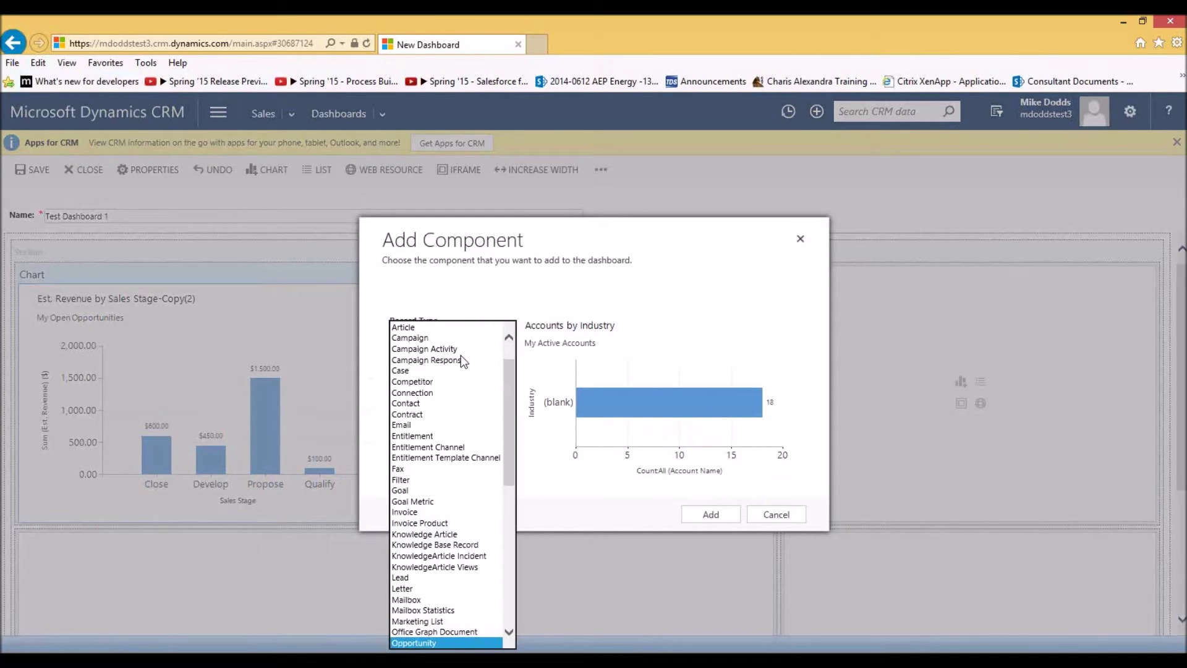
{"action": "key", "text": "Return"}
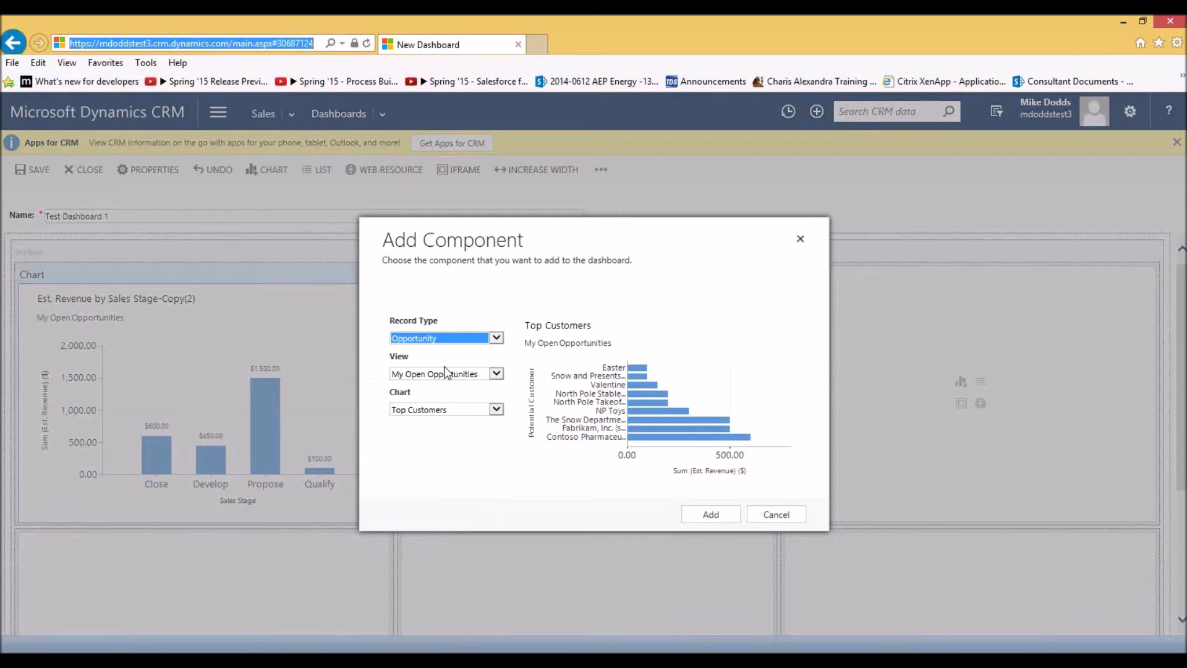
{"action": "left_click", "coordinate": [445, 369]}
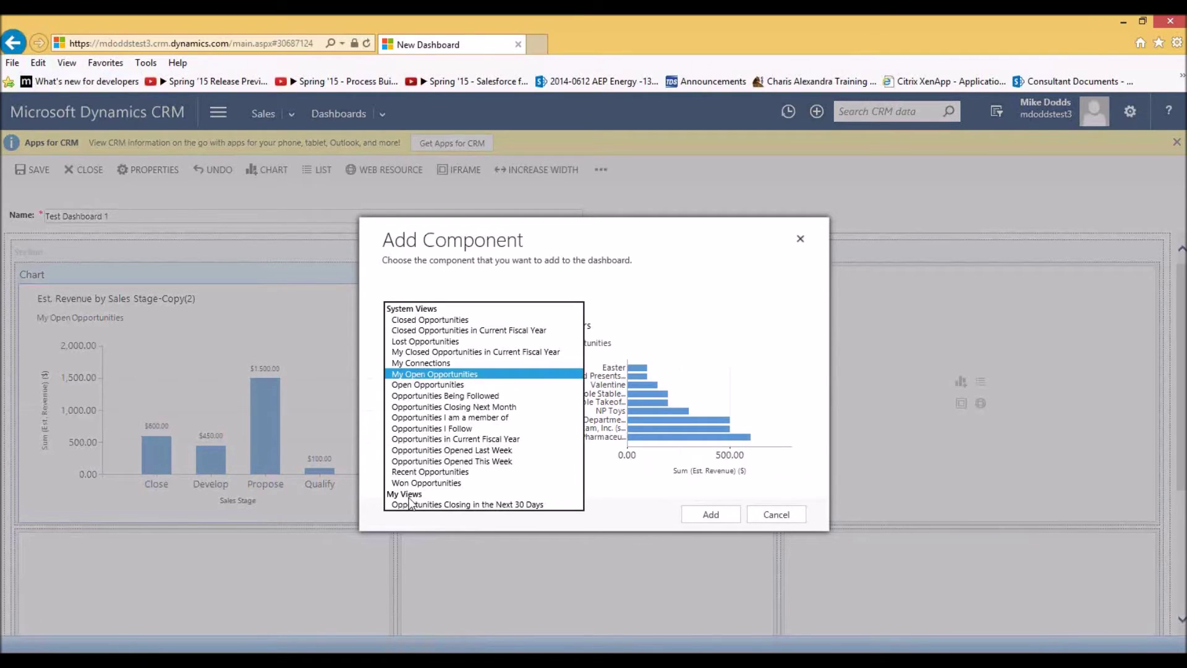
{"action": "left_click", "coordinate": [451, 503]}
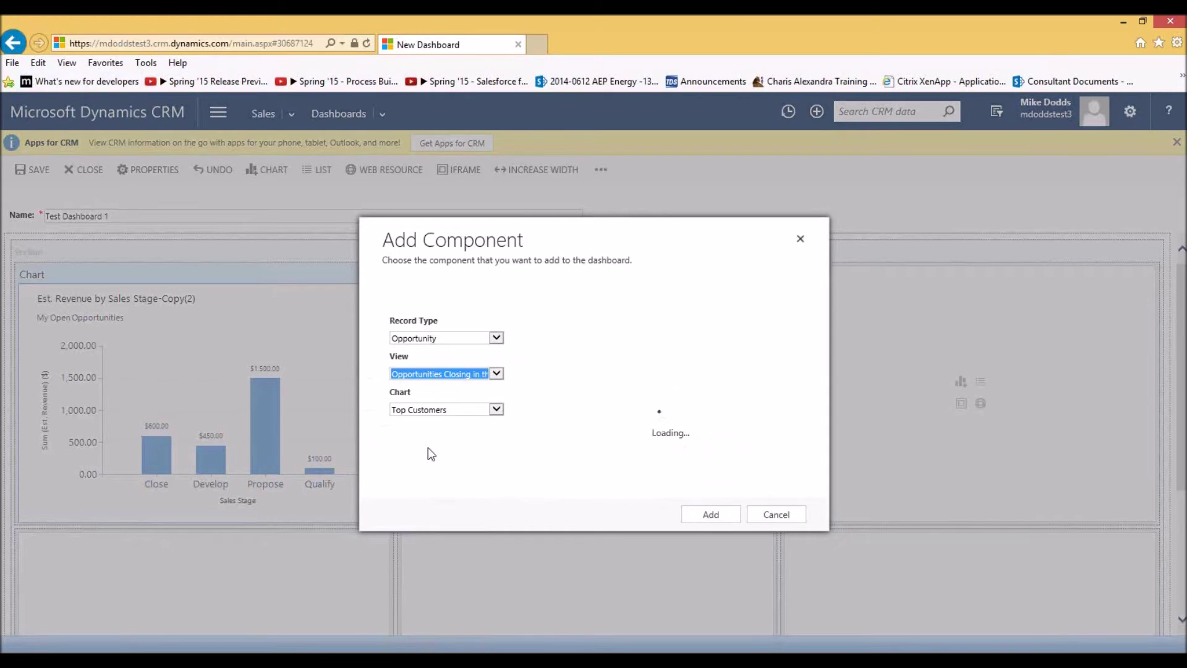
{"action": "left_click", "coordinate": [424, 410]}
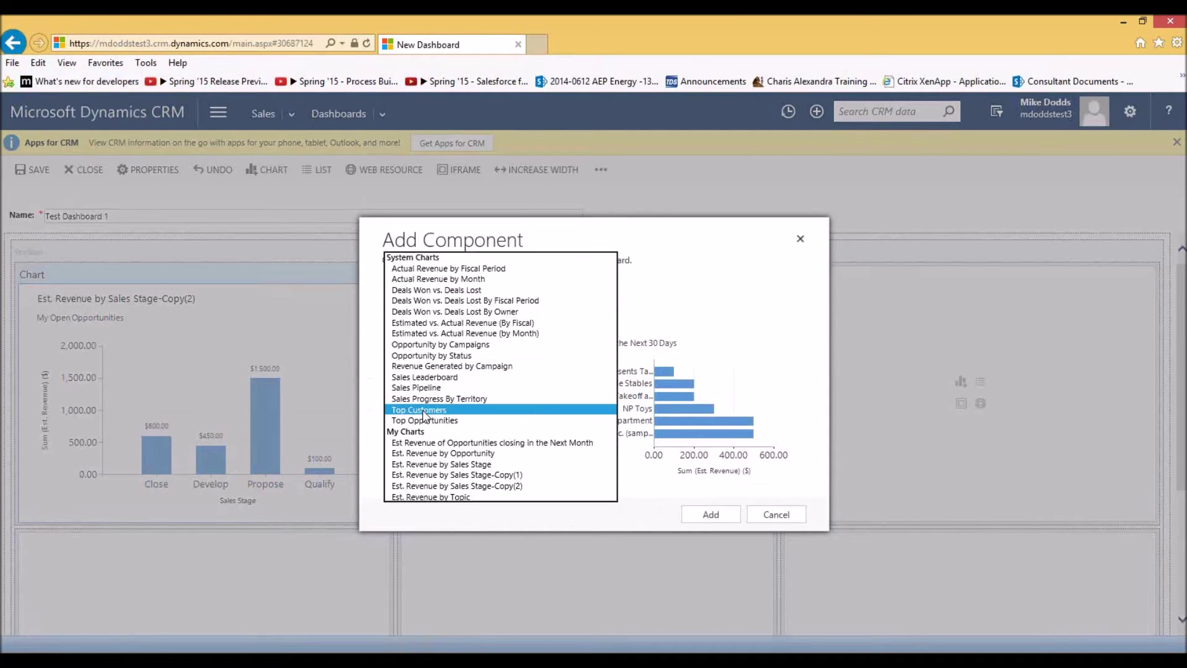
{"action": "left_click", "coordinate": [454, 496]}
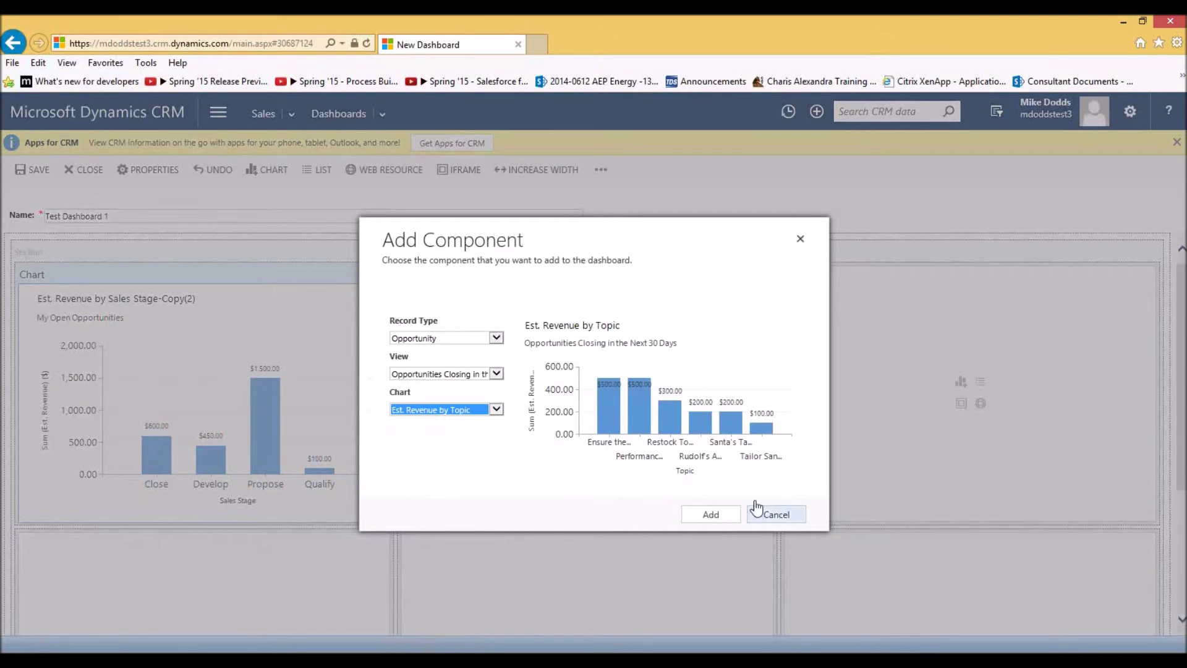
{"action": "left_click", "coordinate": [719, 524]}
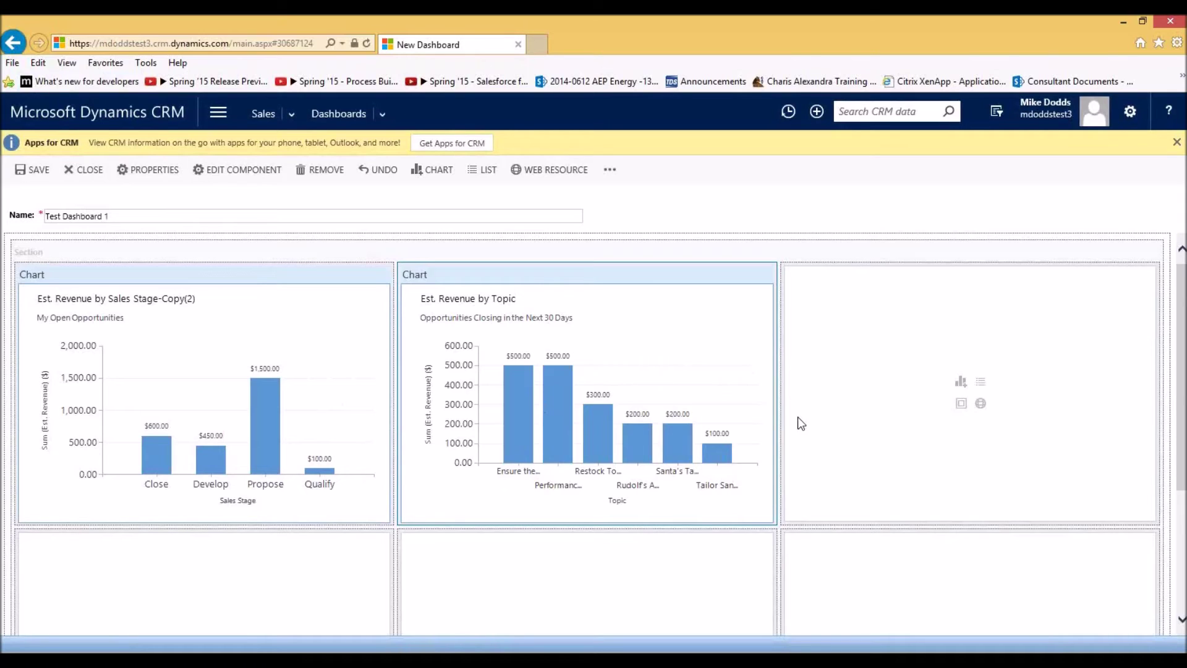
Add a Leads list with the Leads Generate in last 7 days view to the top row's third cell and save the dashboard.
{"action": "left_click", "coordinate": [982, 384]}
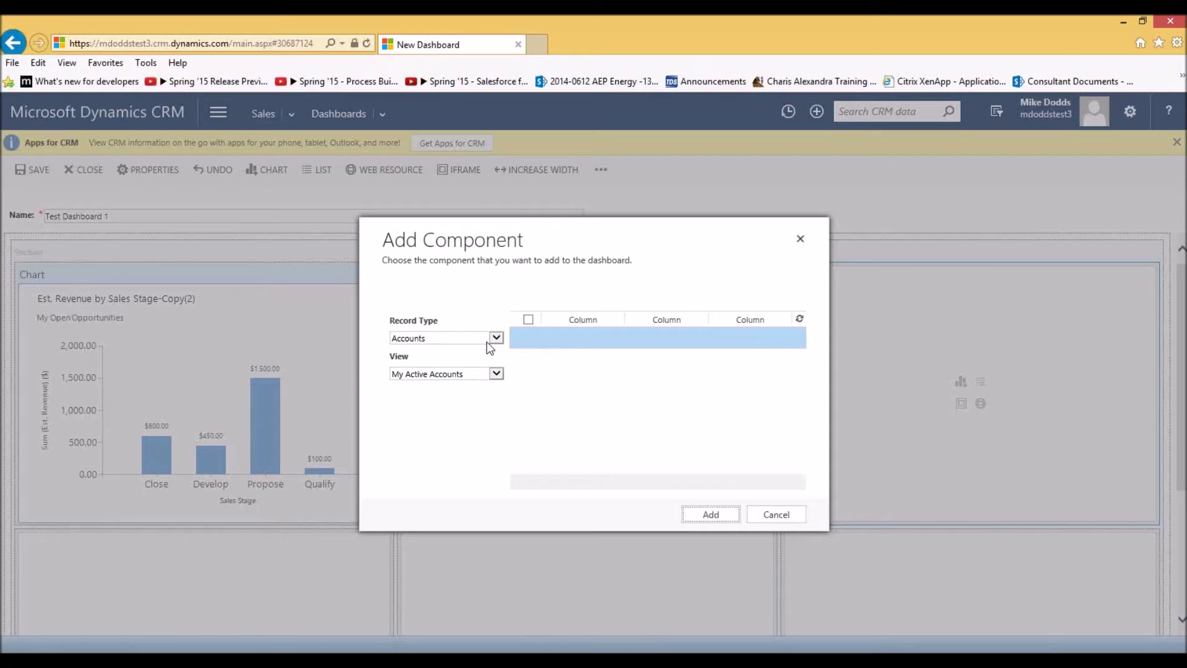
{"action": "left_click", "coordinate": [485, 339]}
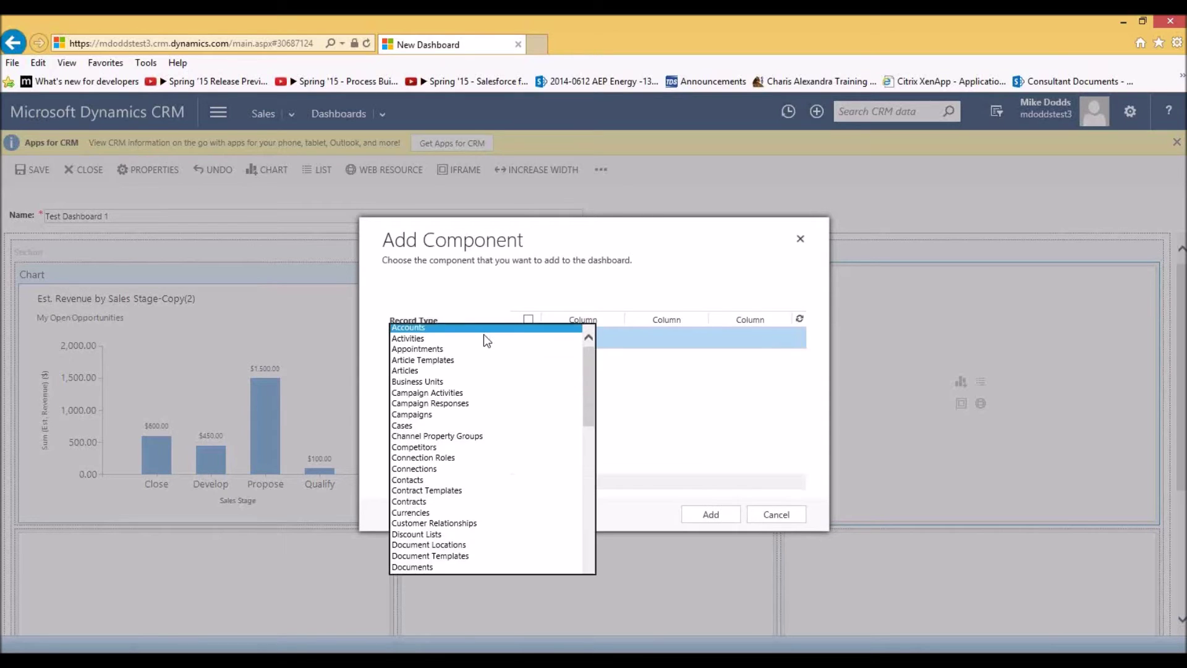
{"action": "key", "text": "l"}
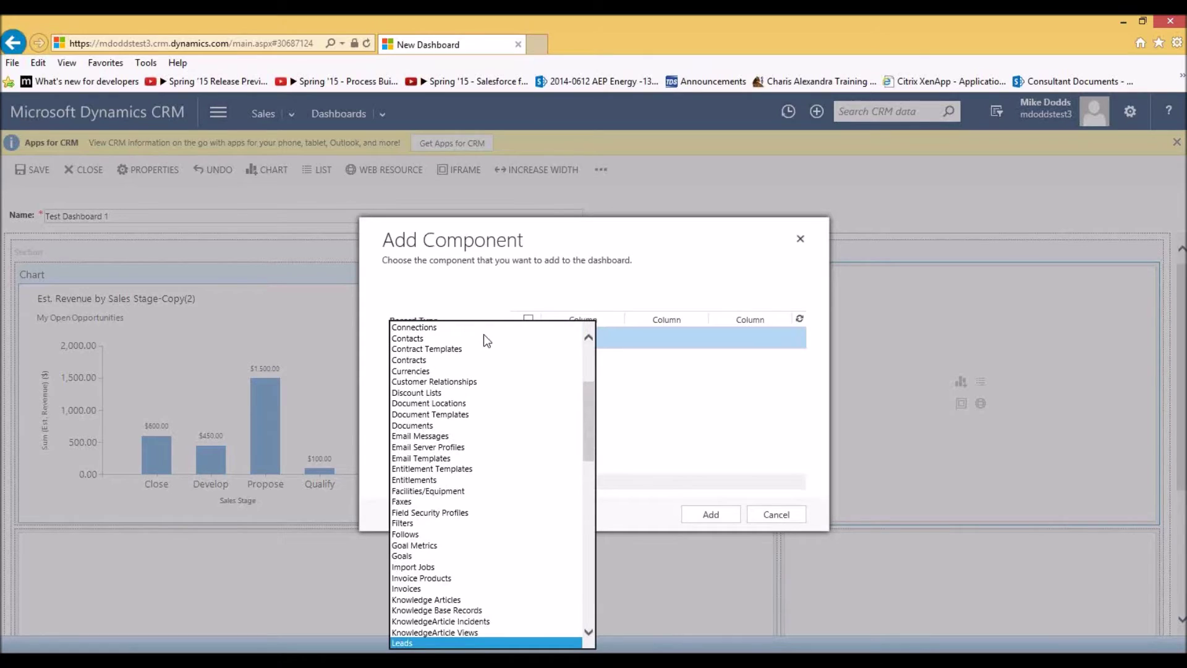
{"action": "key", "text": "Return"}
{"action": "left_click", "coordinate": [472, 373]}
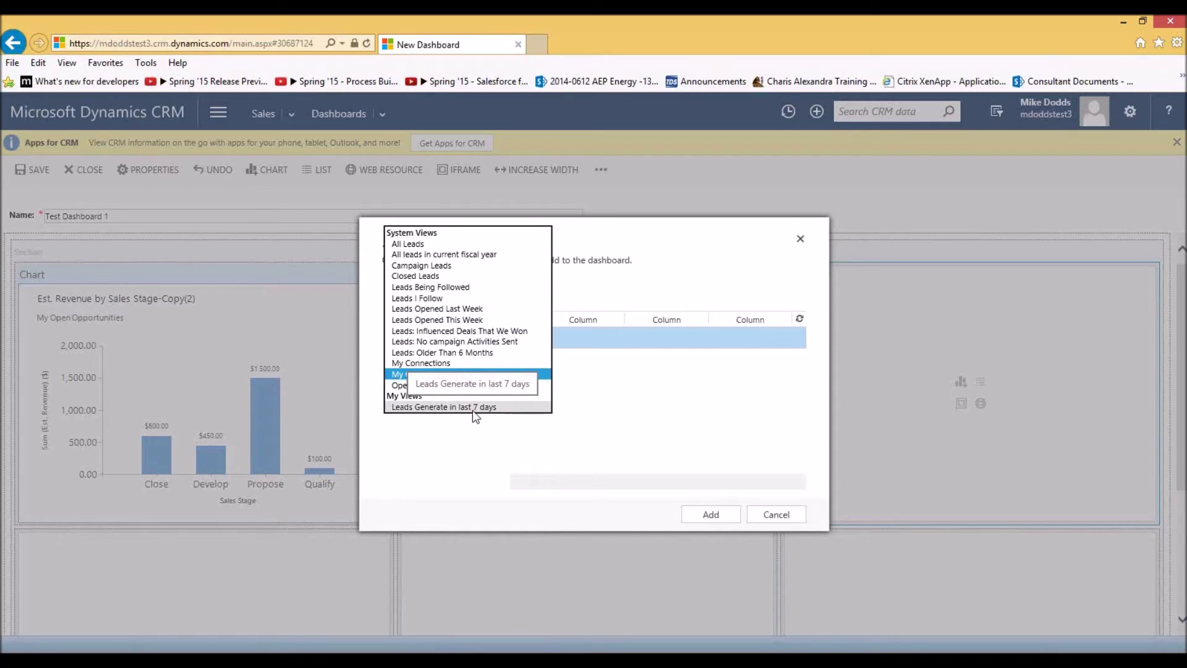
{"action": "left_click", "coordinate": [472, 406]}
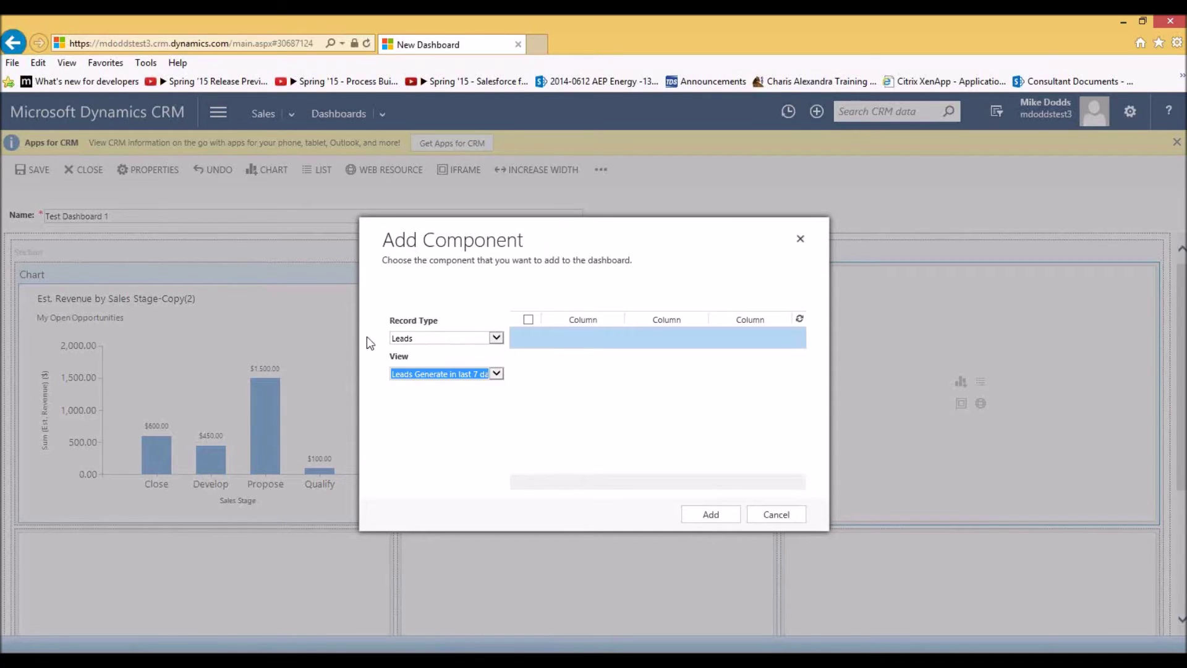
{"action": "left_click", "coordinate": [724, 514]}
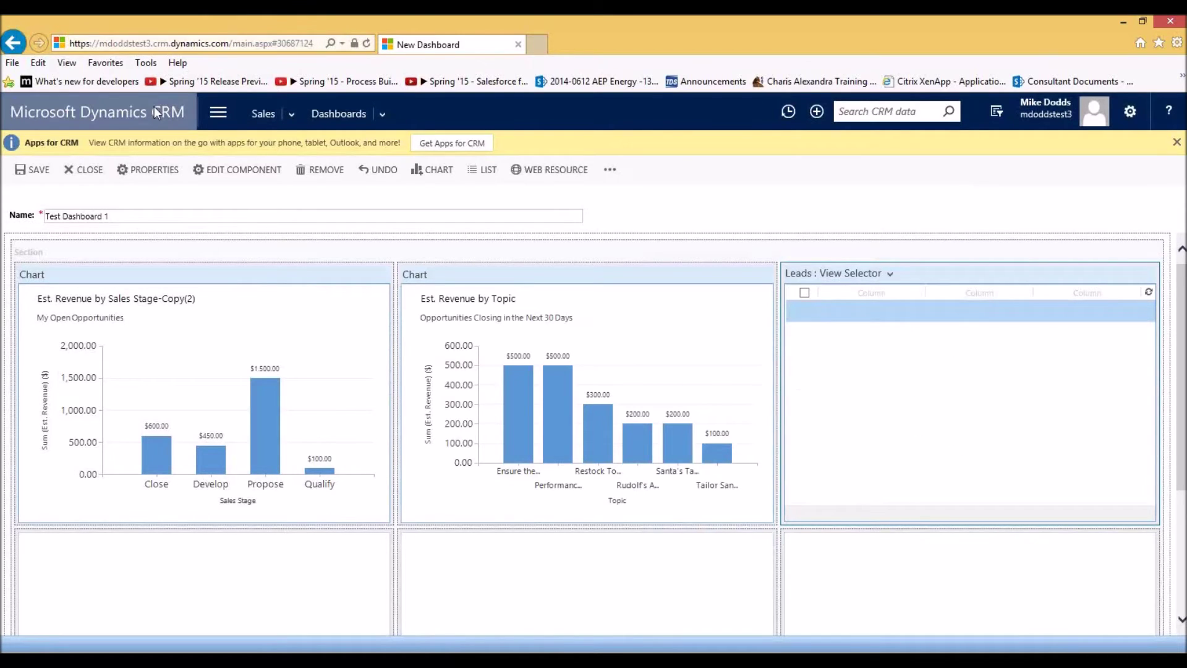
{"action": "left_click", "coordinate": [41, 177]}
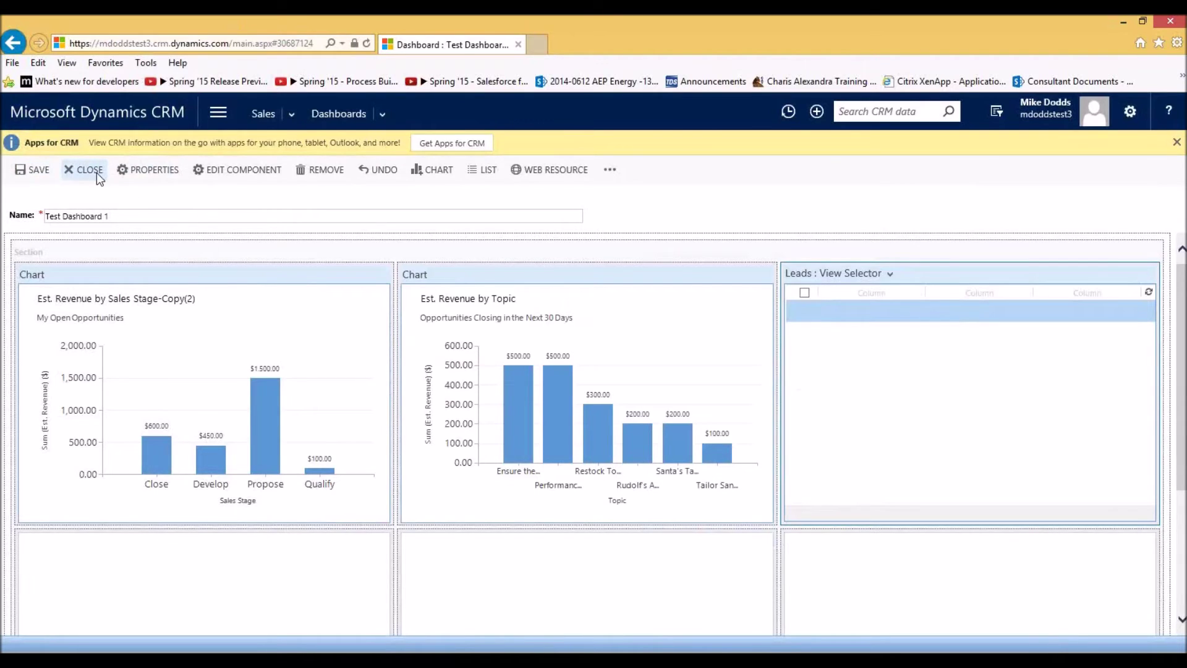
Return to the Sales dashboards and display the existing Webinar Dashboard.
{"action": "left_click", "coordinate": [289, 111]}
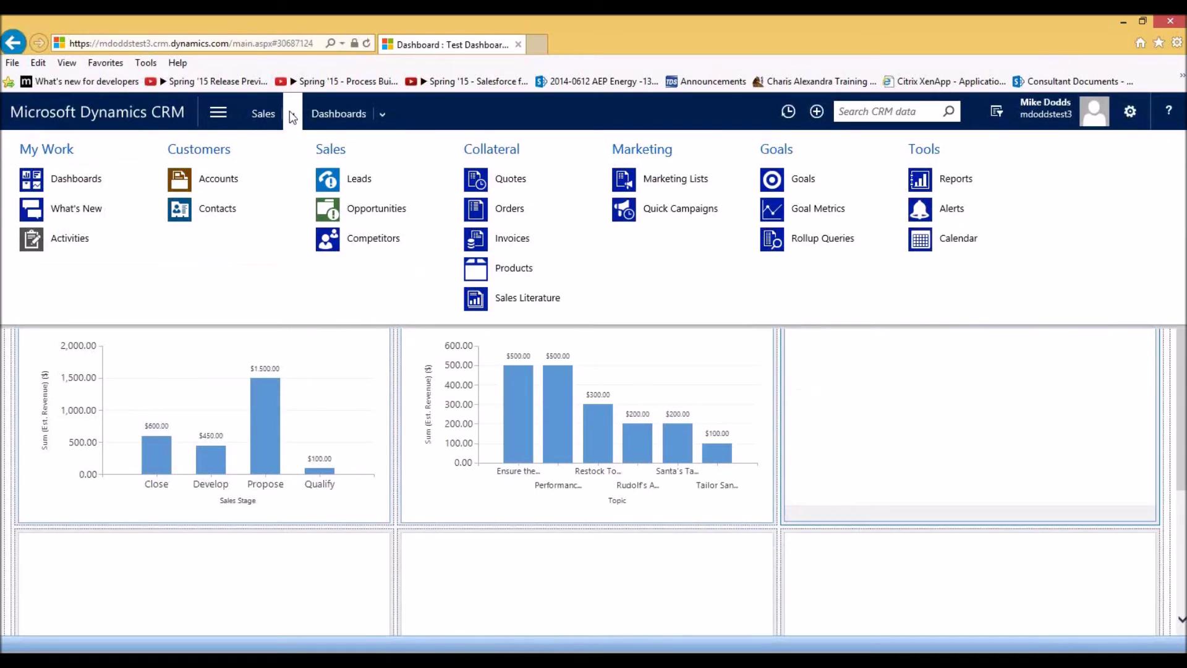
{"action": "left_click", "coordinate": [91, 176]}
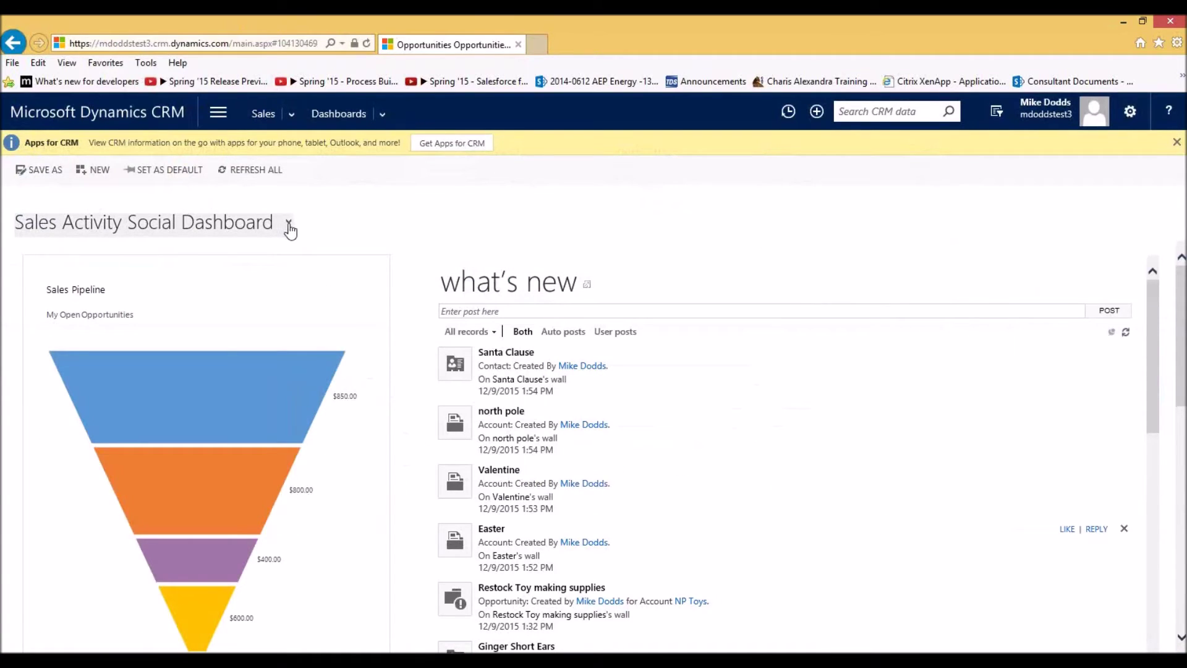
{"action": "left_click", "coordinate": [289, 222]}
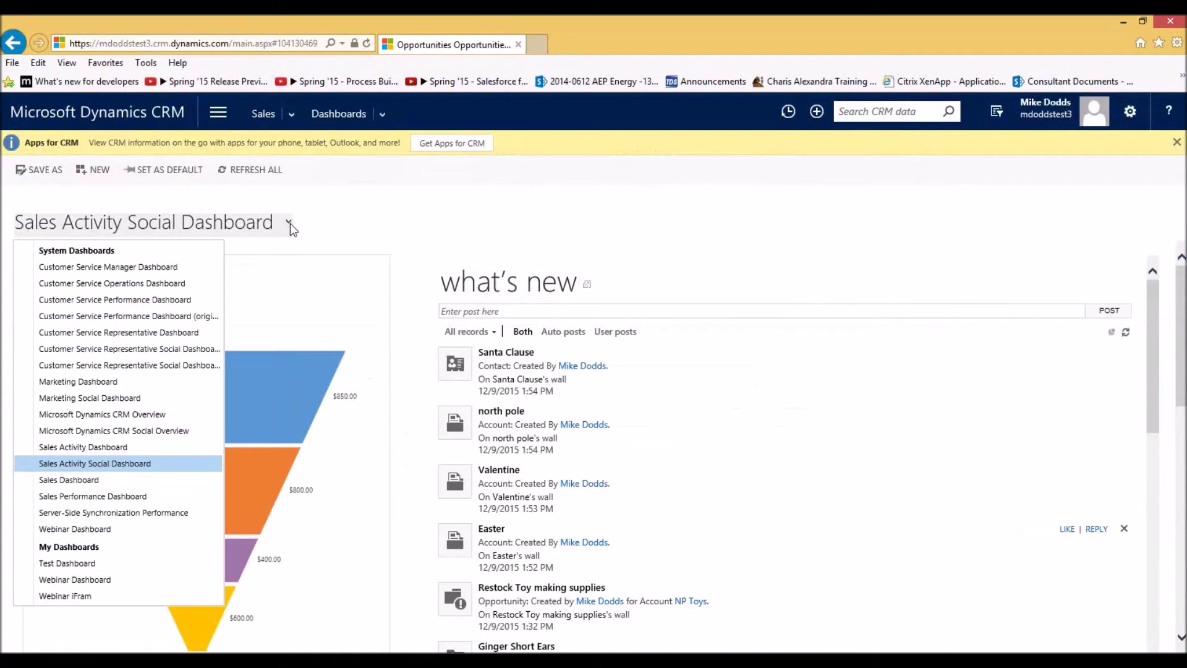
{"action": "left_click", "coordinate": [106, 579]}
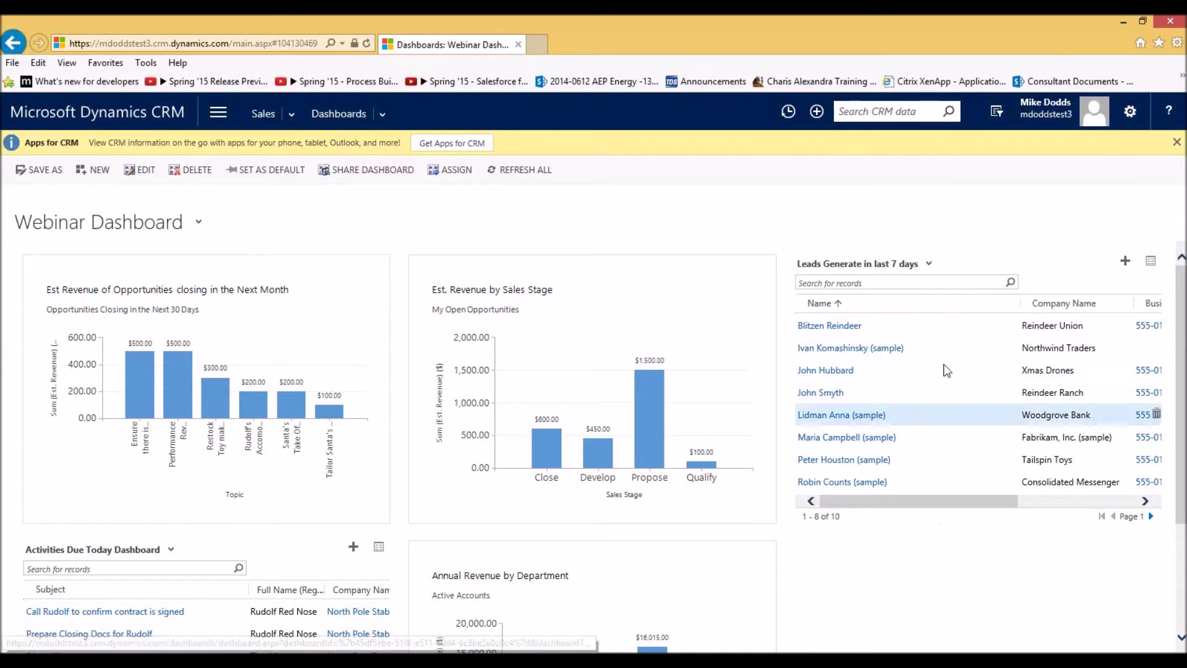
Examine the Leads Generate in last 7 days list's columns and its separate window, plus the Annual Revenue by Department chart.
{"action": "left_click_drag", "start_coordinate": [951, 497], "coordinate": [1070, 489]}
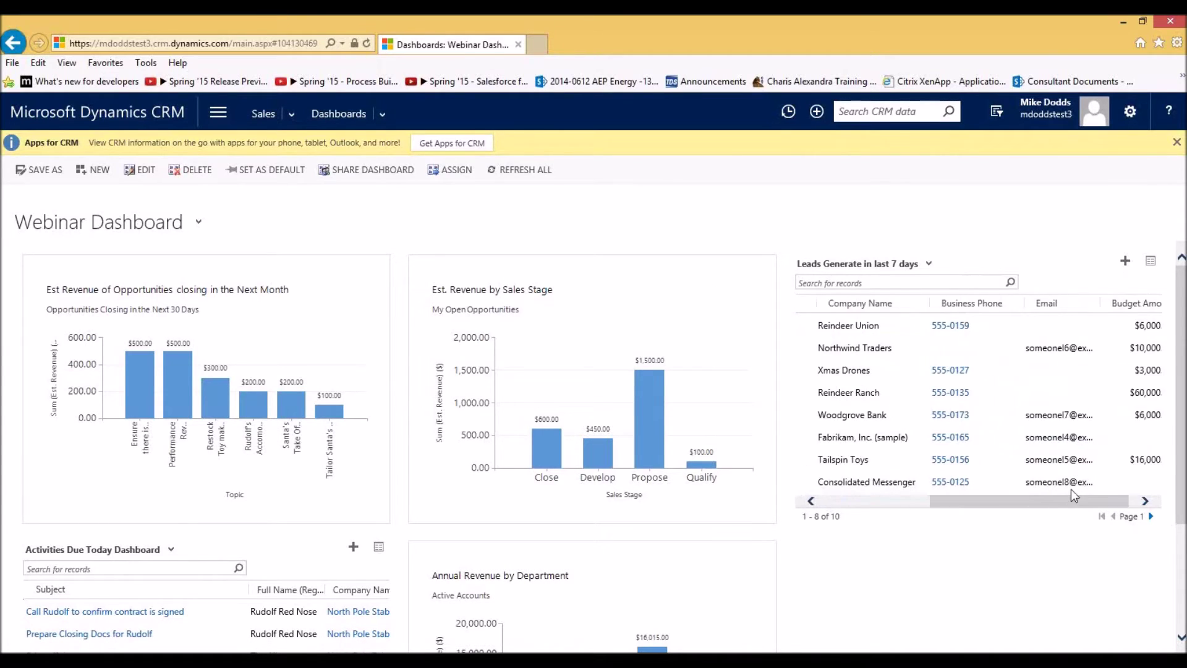
{"action": "left_click", "coordinate": [1150, 260]}
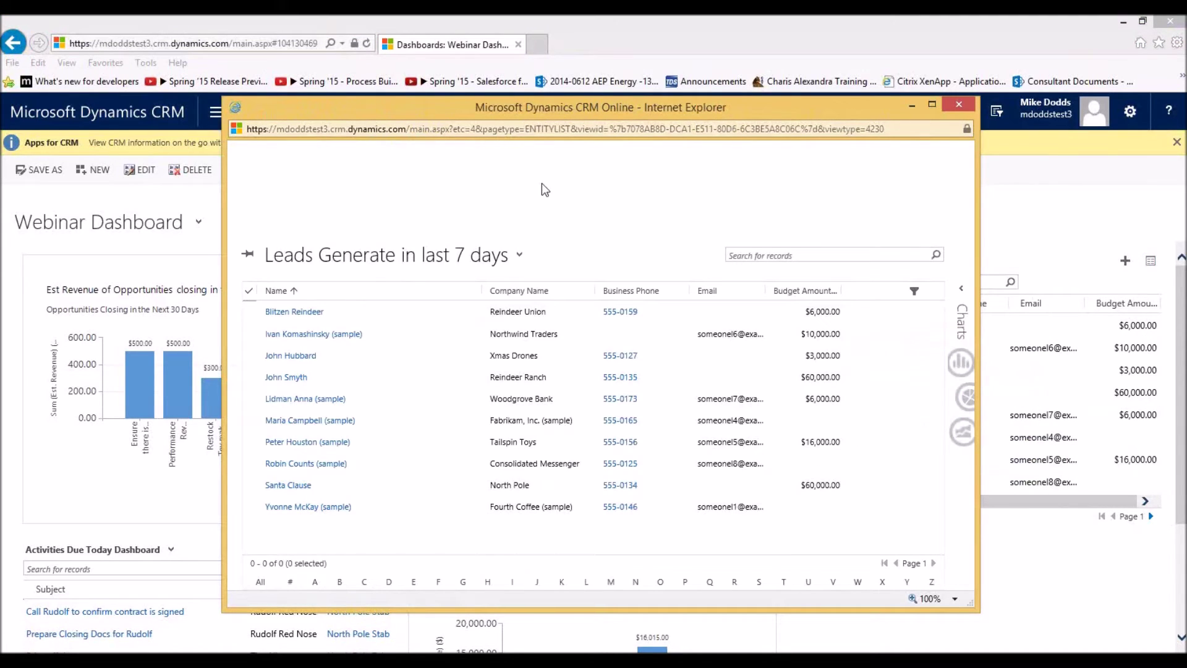
{"action": "left_click", "coordinate": [959, 105]}
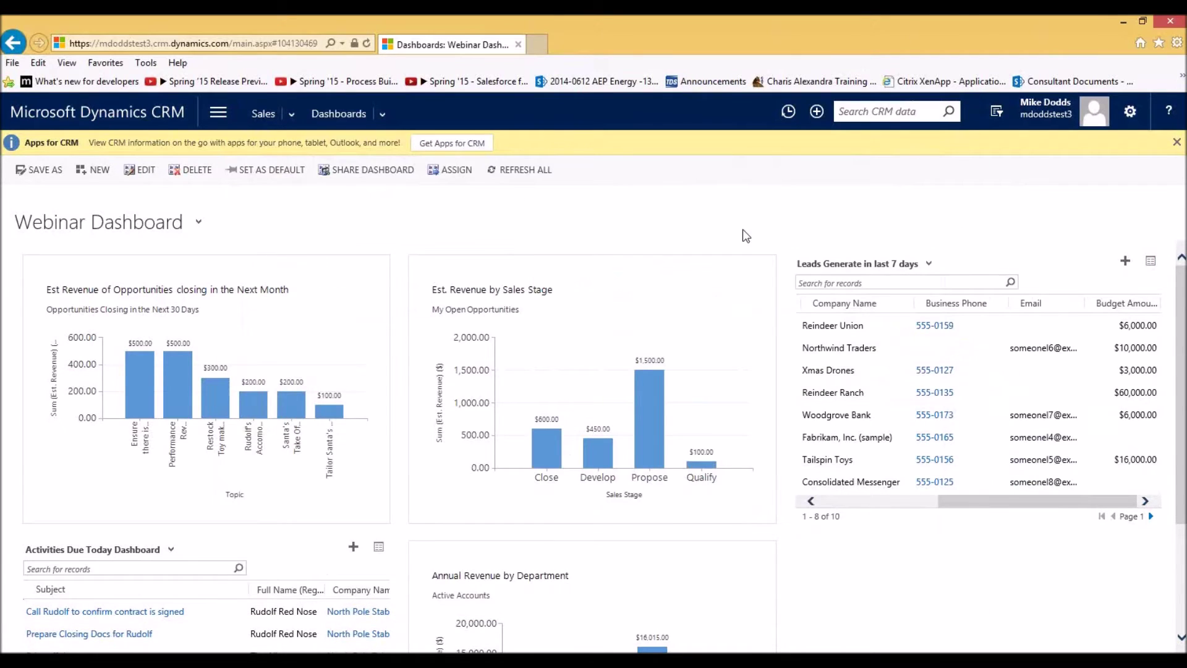
{"action": "scroll", "coordinate": [485, 410], "scroll_direction": "down", "scroll_amount": 3}
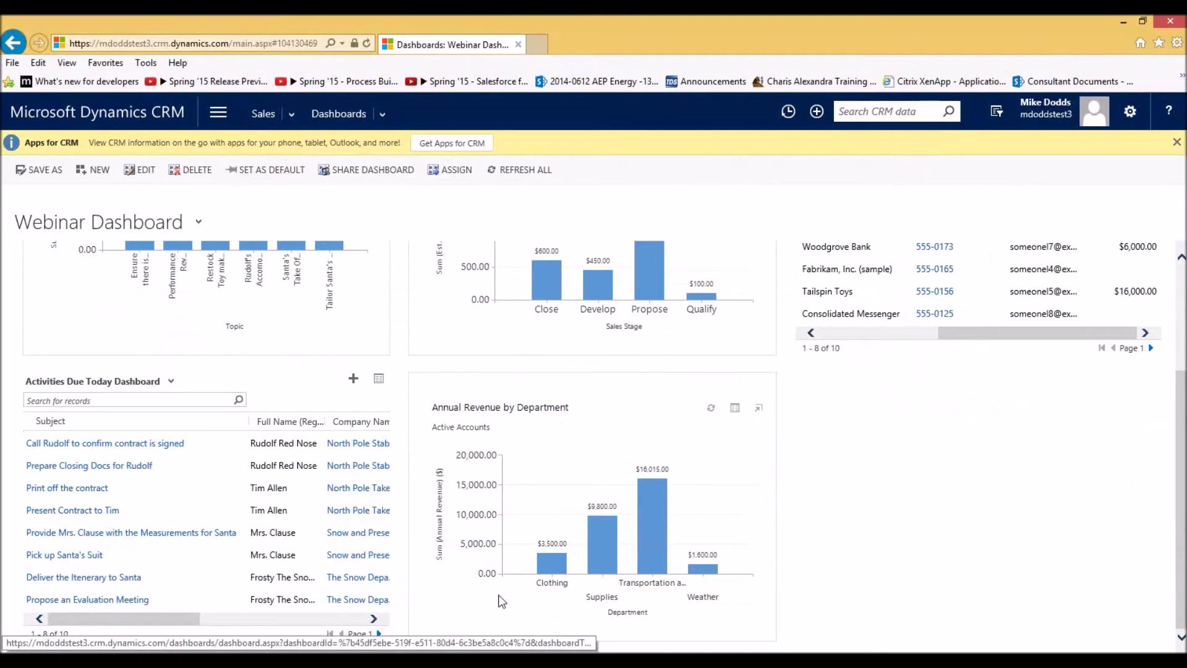
{"action": "mouse_move", "coordinate": [598, 538]}
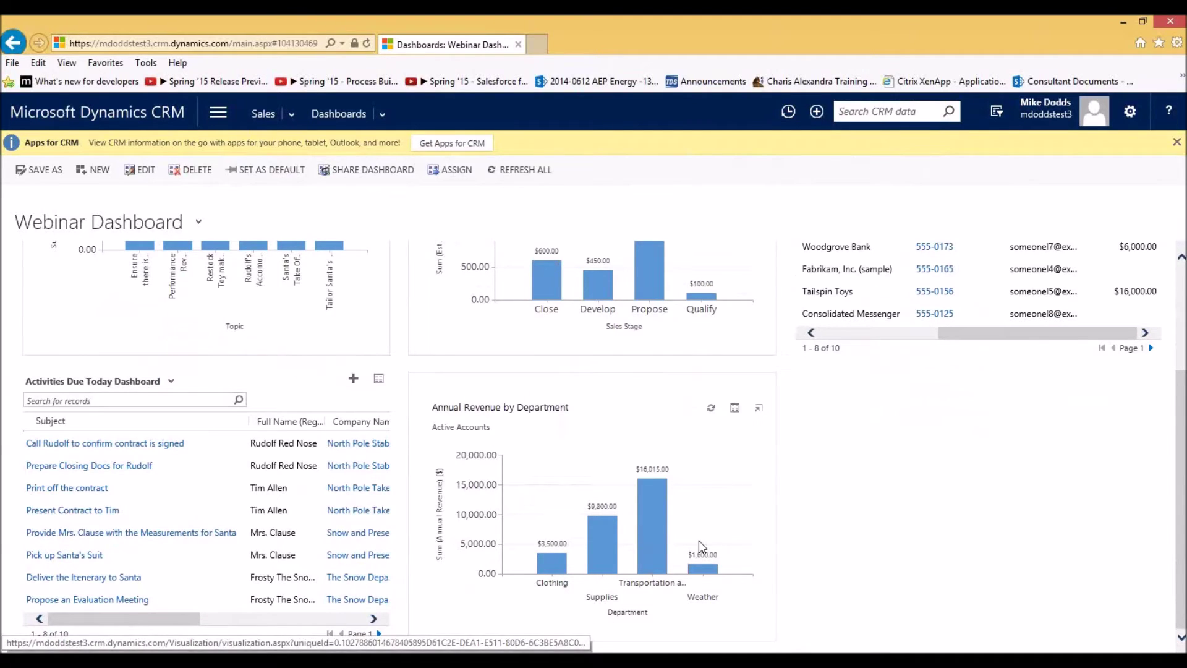
{"action": "key", "text": "alt+Tab"}
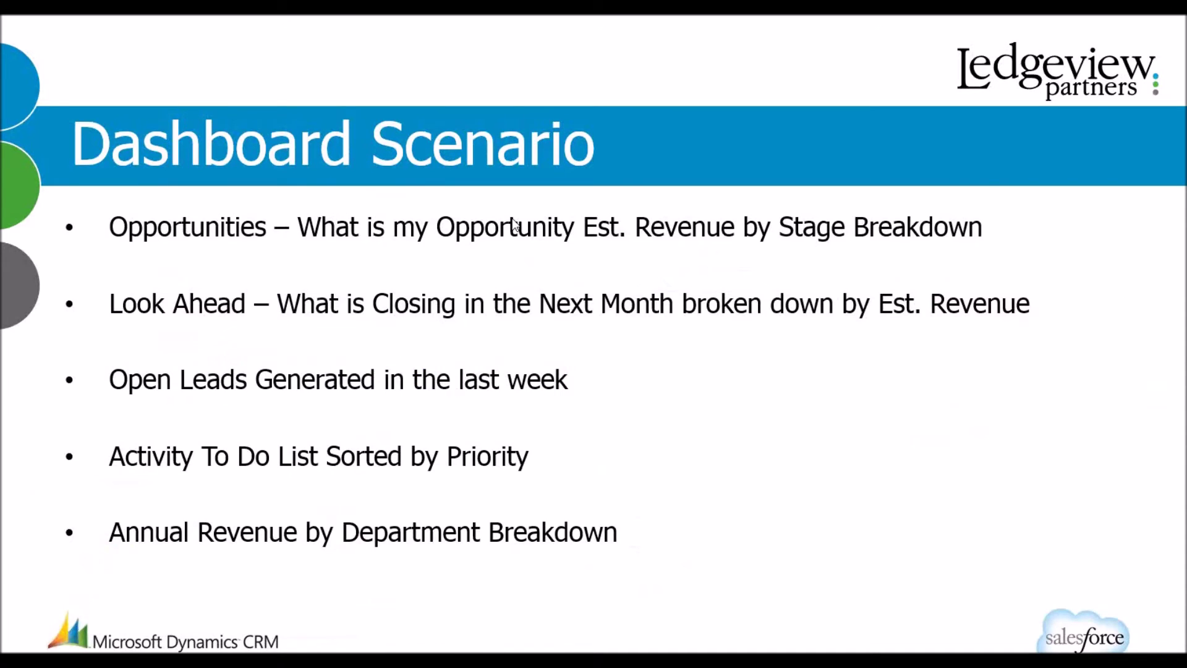
{"action": "key", "text": "Right"}
{"action": "key", "text": "Right"}
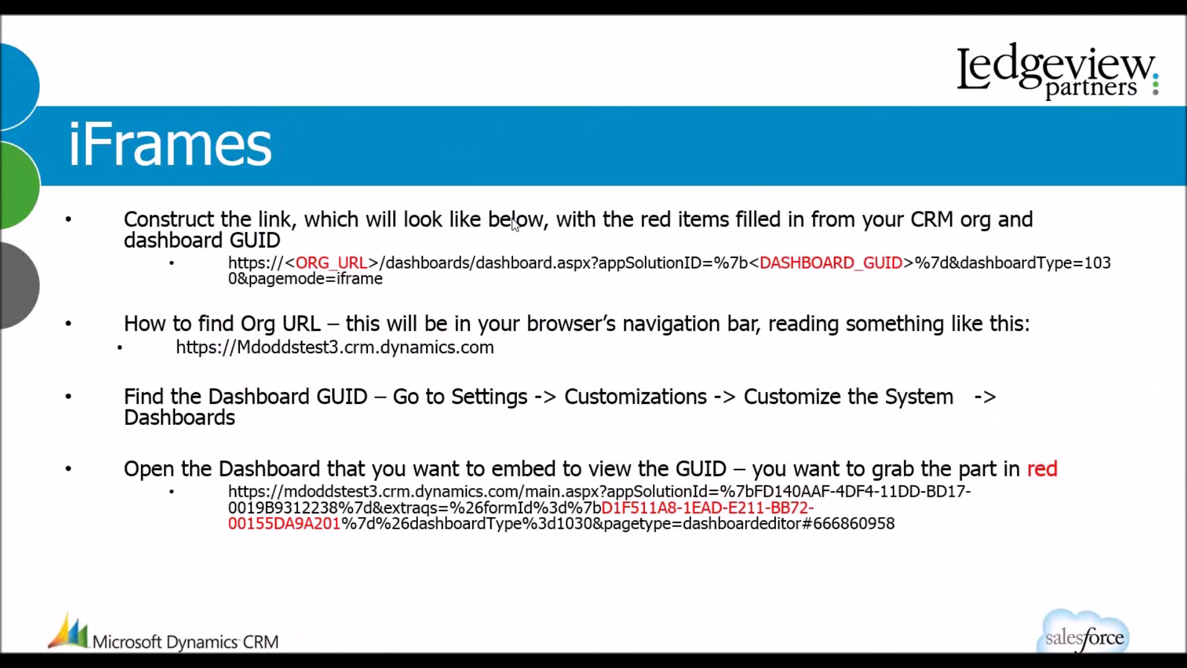